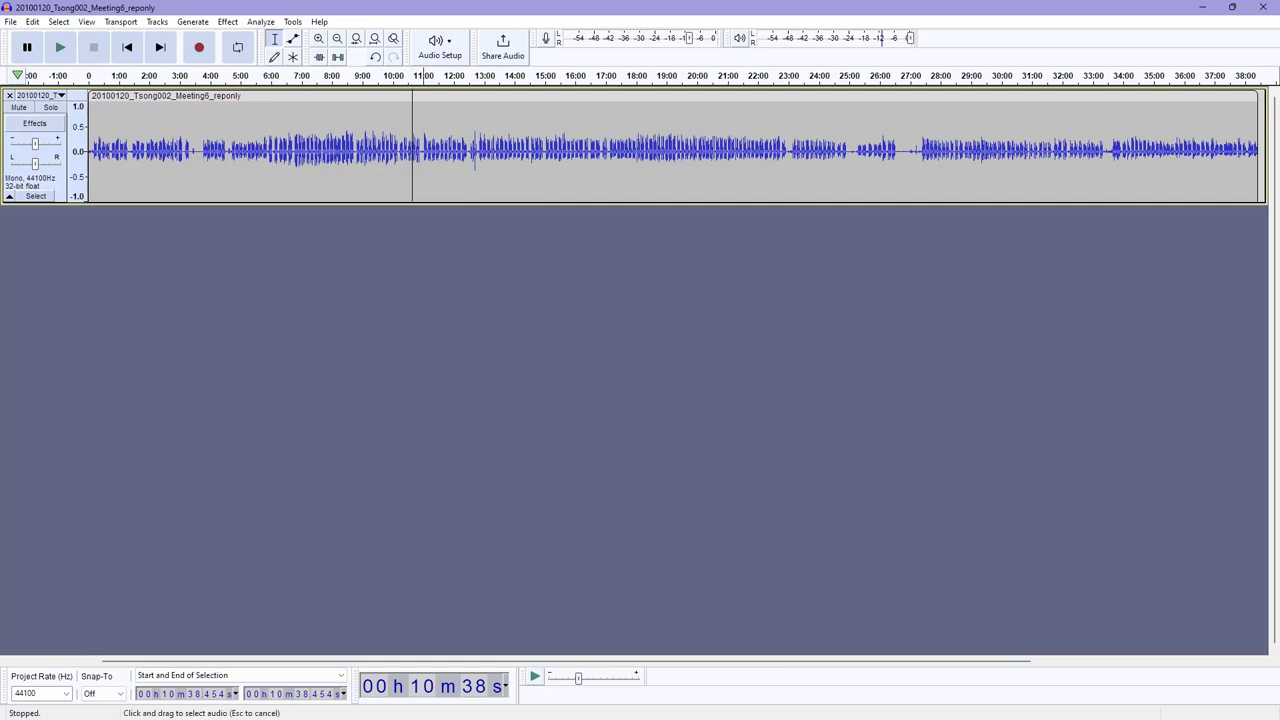
Select the audio from about 11:01 to 12:29 and magnify that section of the waveform
{"action": "left_click_drag", "start_coordinate": [423, 150], "coordinate": [468, 150]}
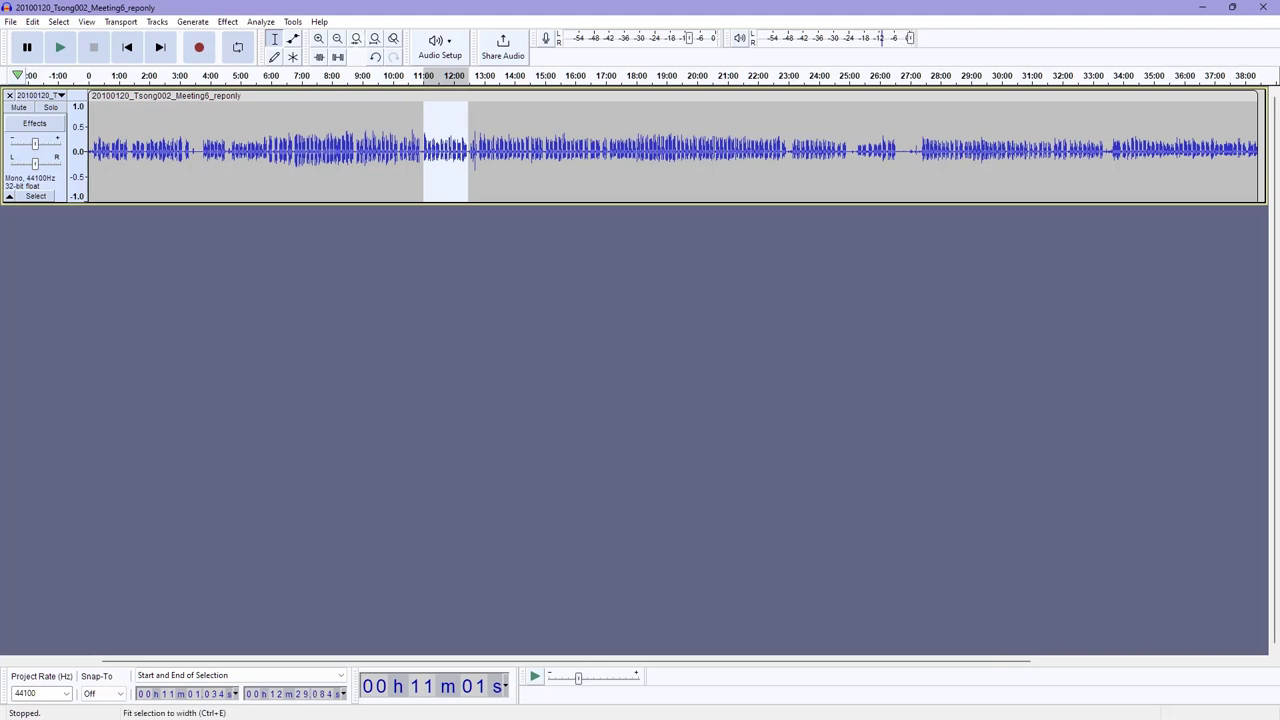
{"action": "left_click", "coordinate": [375, 38]}
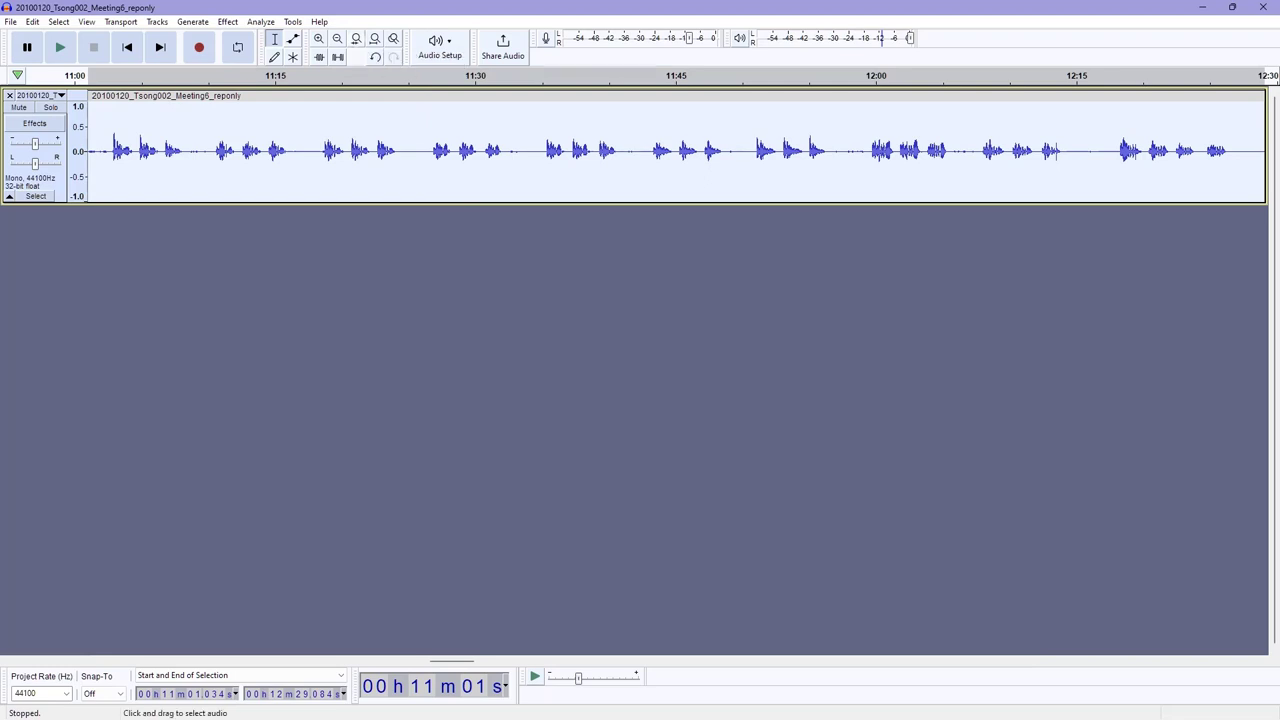
{"action": "left_click", "coordinate": [419, 150]}
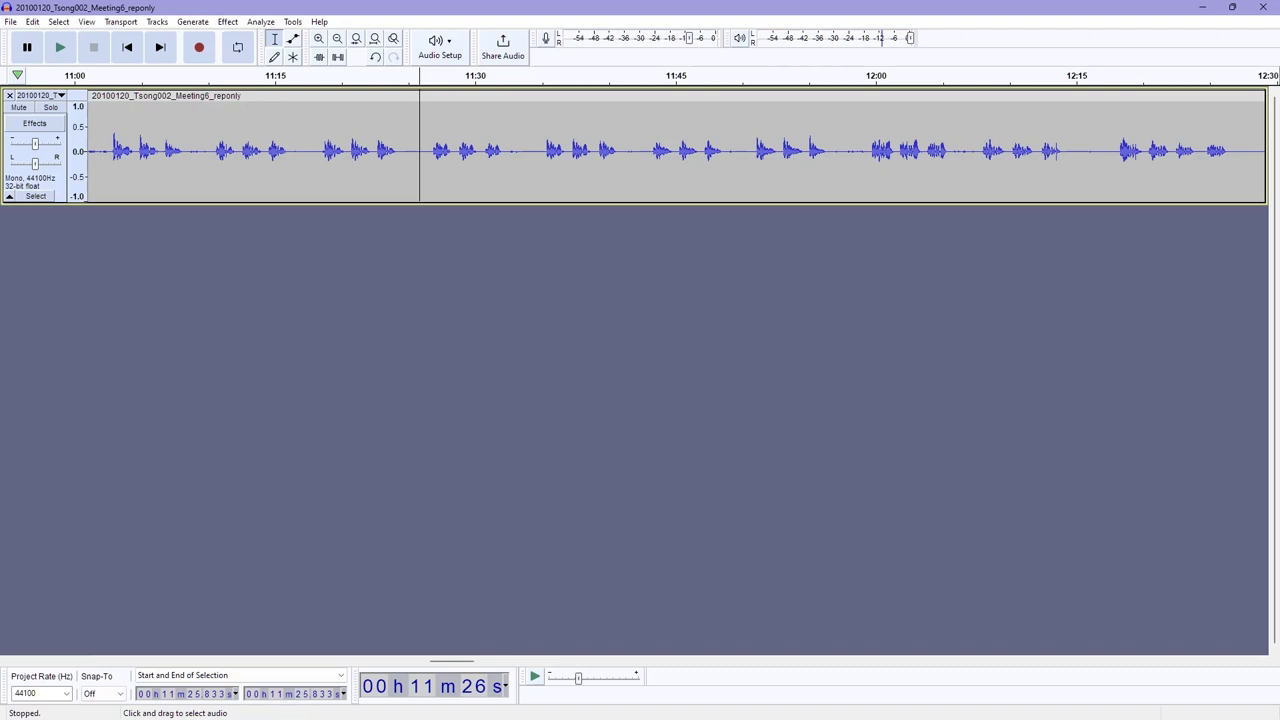
Delete the audio from about 11:02.5 to 11:16.7, and undo the deletion
{"action": "left_click_drag", "start_coordinate": [107, 150], "coordinate": [298, 150]}
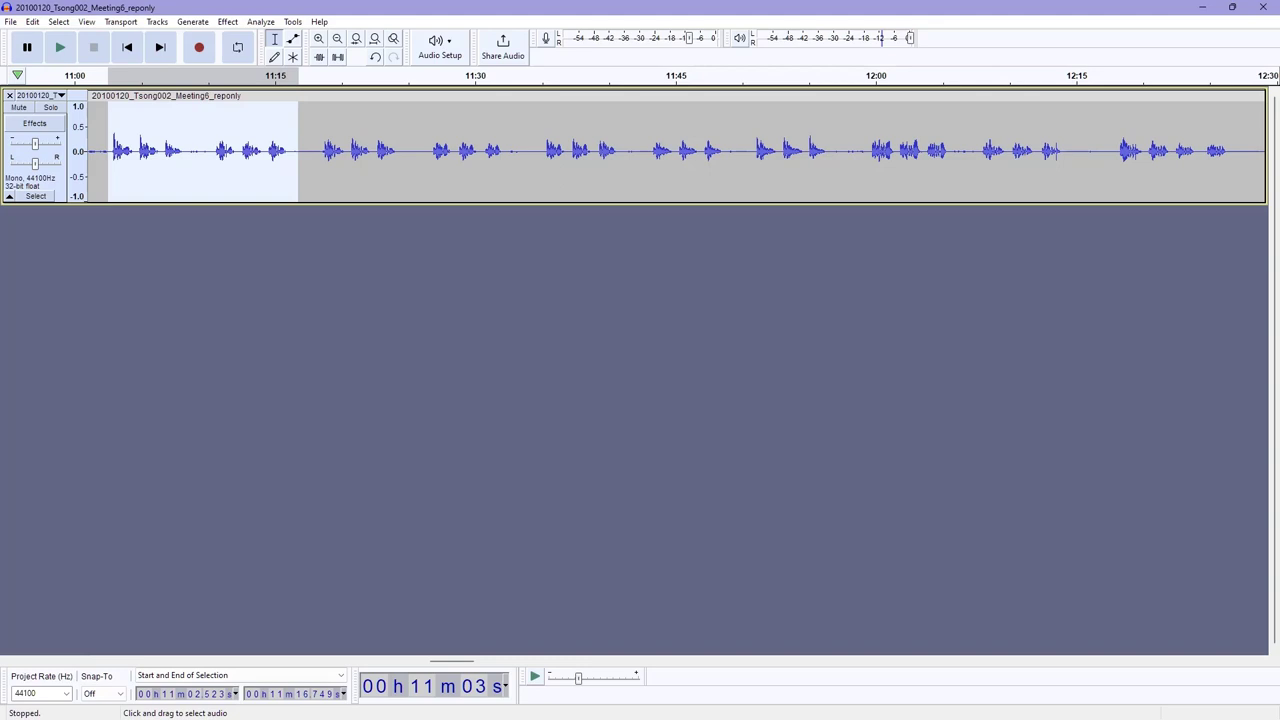
{"action": "key", "text": "Delete"}
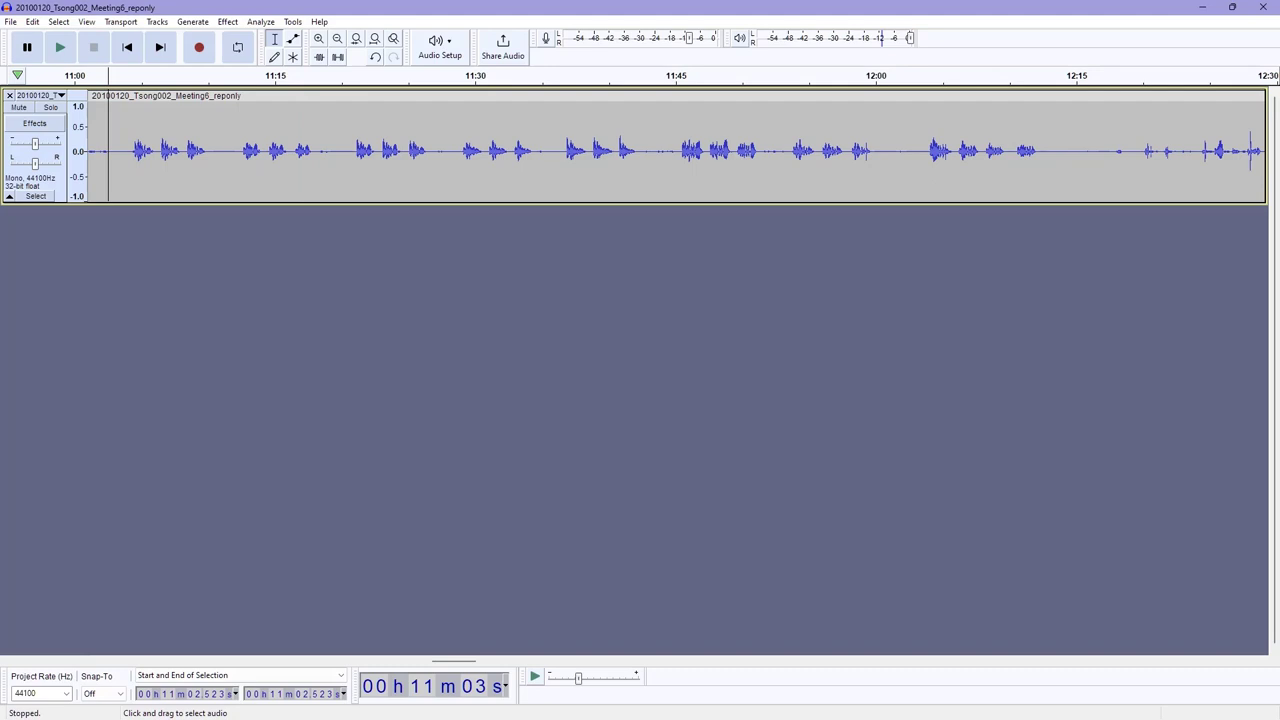
{"action": "key", "text": "ctrl+z"}
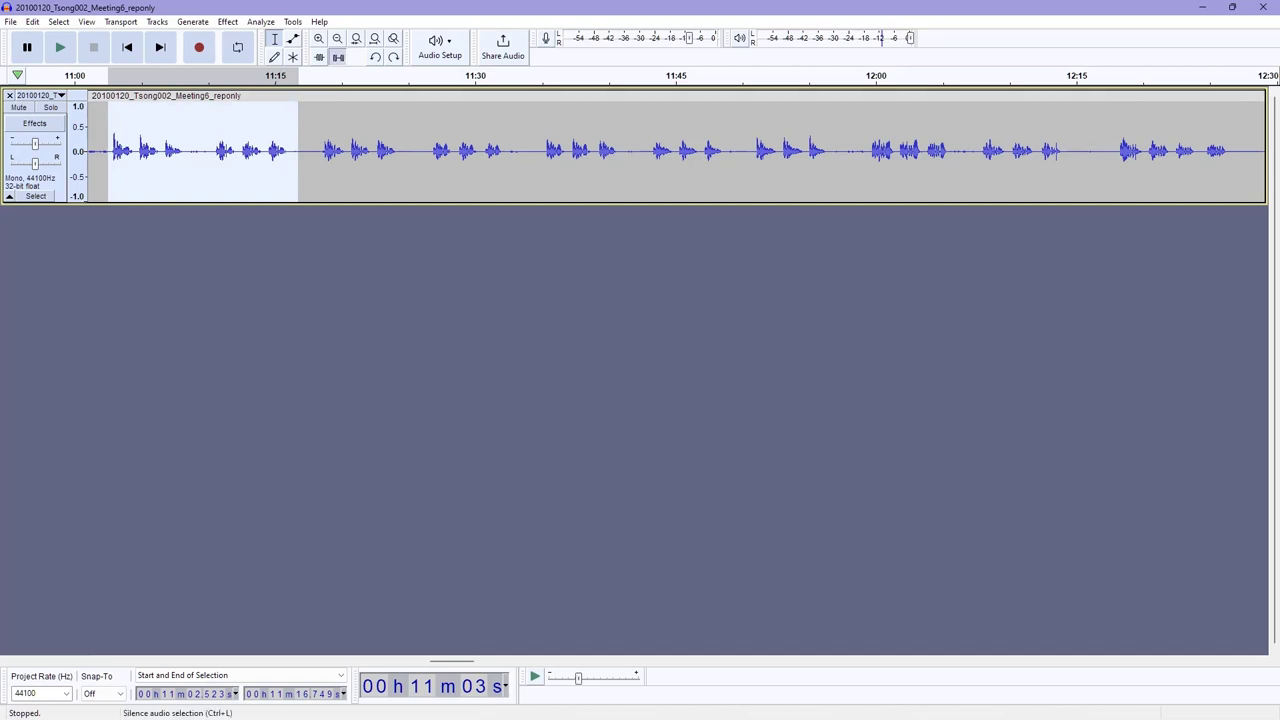
Silence the selected audio between about 11:02.5 and 11:16.7
{"action": "left_click", "coordinate": [338, 57]}
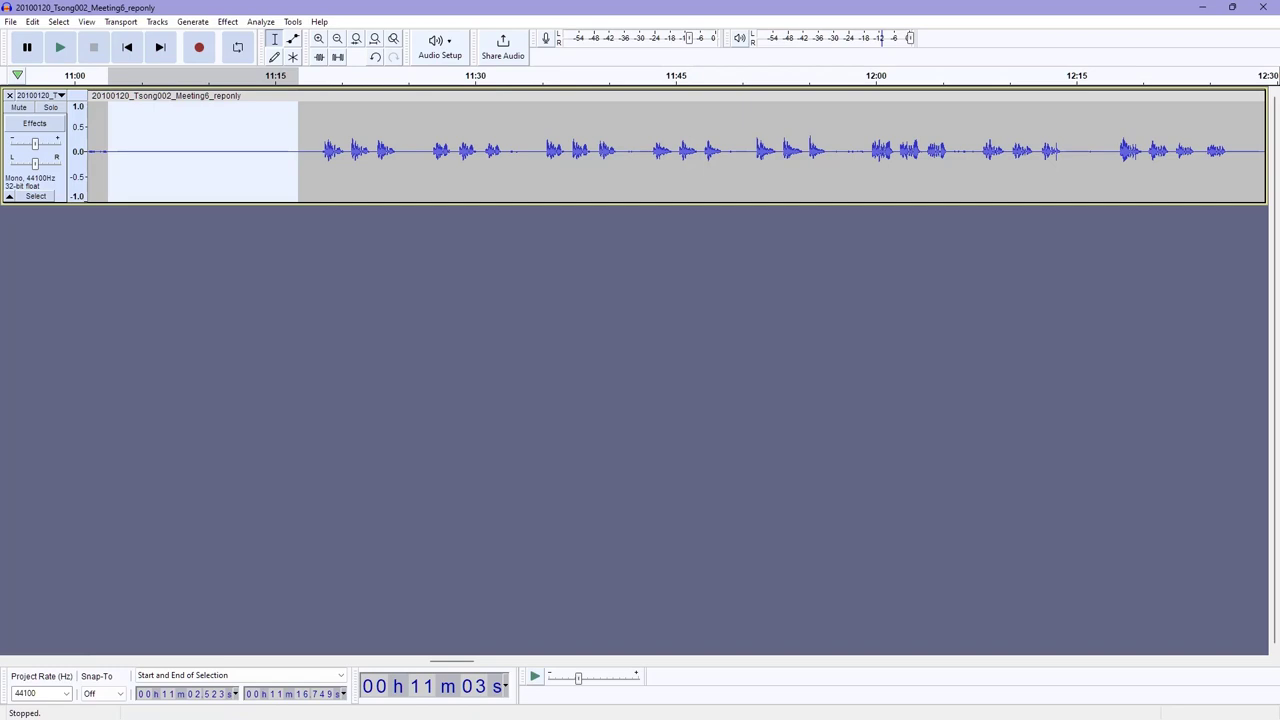
{"action": "left_click_drag", "start_coordinate": [452, 661], "coordinate": [438, 661]}
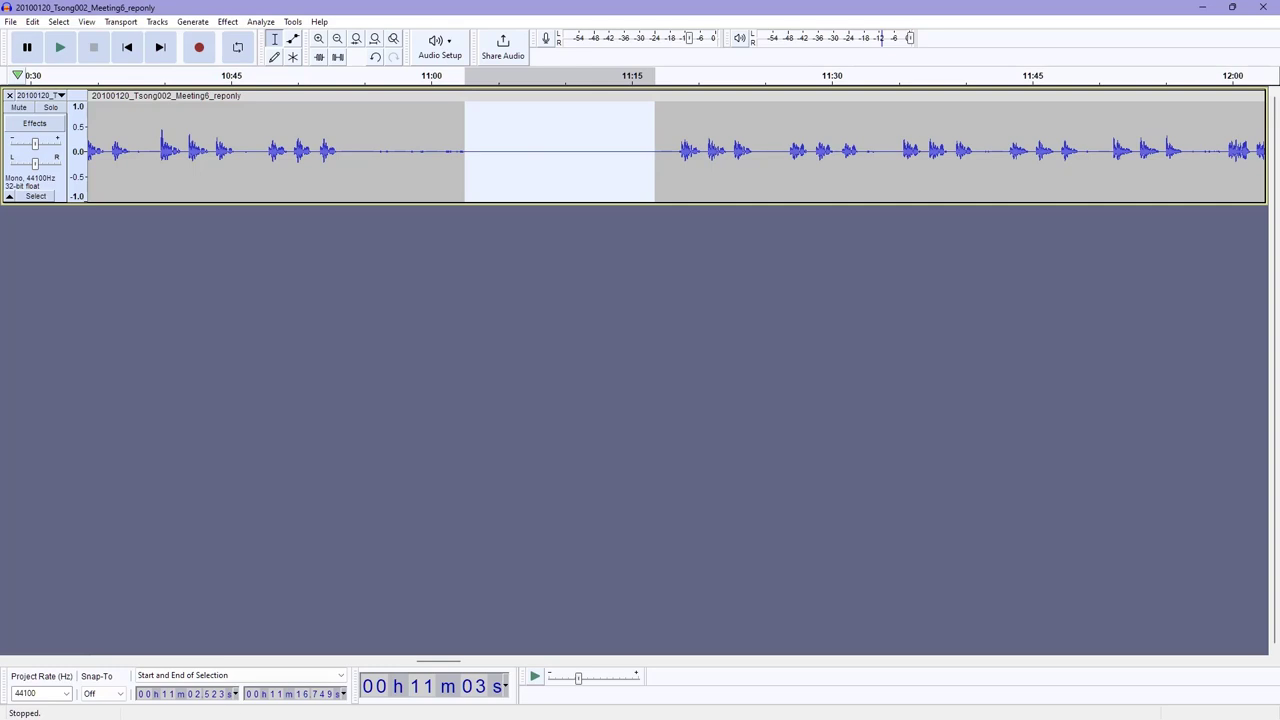
{"action": "left_click_drag", "start_coordinate": [438, 661], "coordinate": [456, 661]}
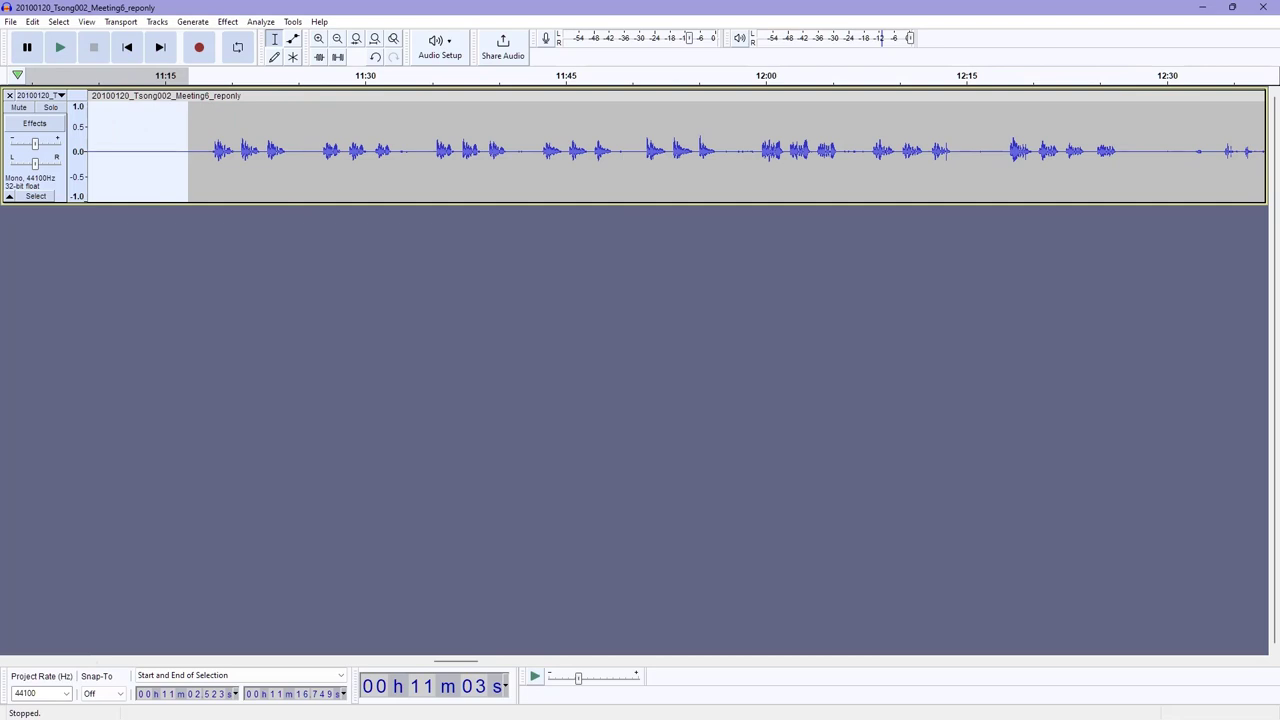
Trim away all audio outside the three-utterance section from about 11:34.6 to 11:41.1
{"action": "left_click_drag", "start_coordinate": [427, 150], "coordinate": [512, 150]}
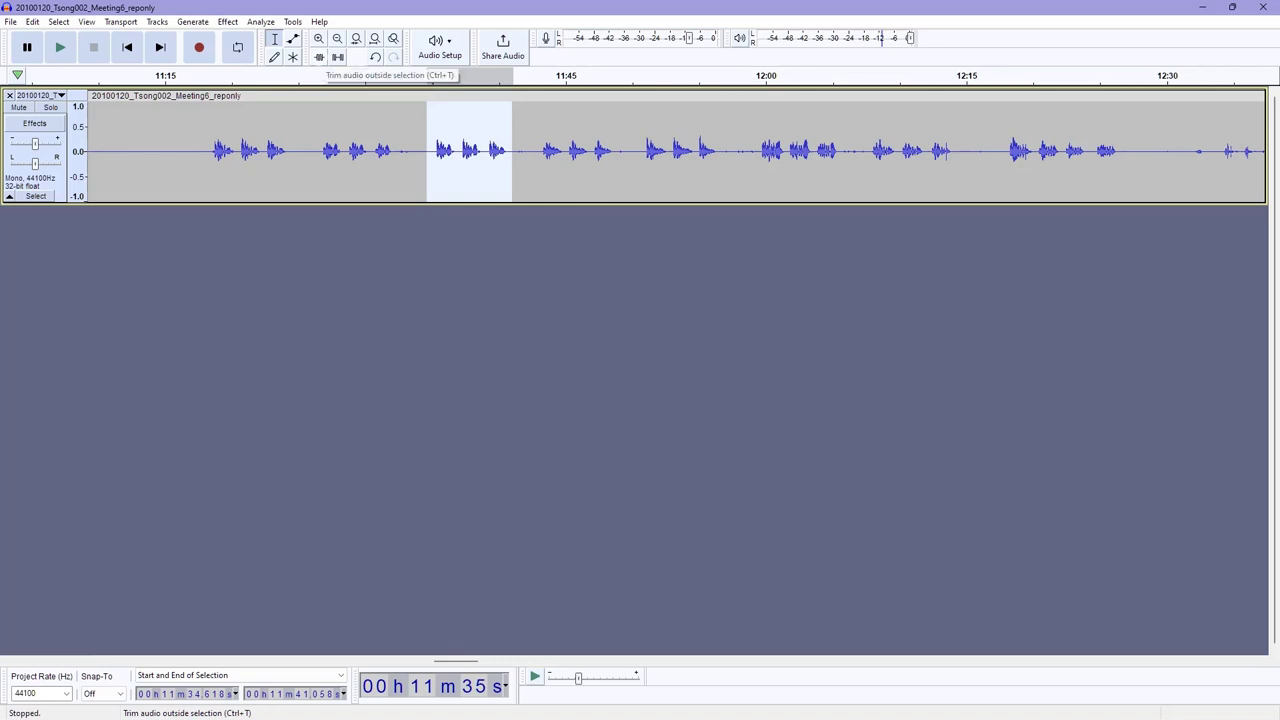
{"action": "left_click", "coordinate": [319, 57]}
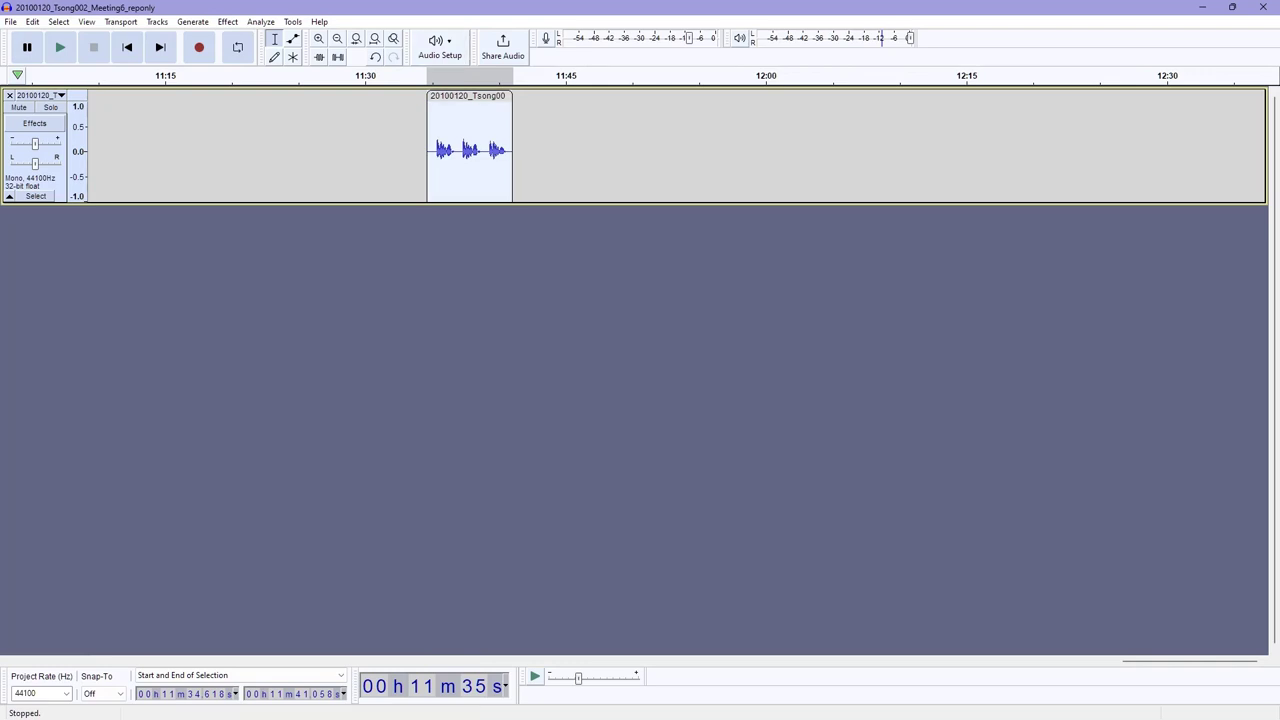
Move the trimmed clip earlier on the timeline so that it starts at about 11:30.5
{"action": "left_click", "coordinate": [375, 38]}
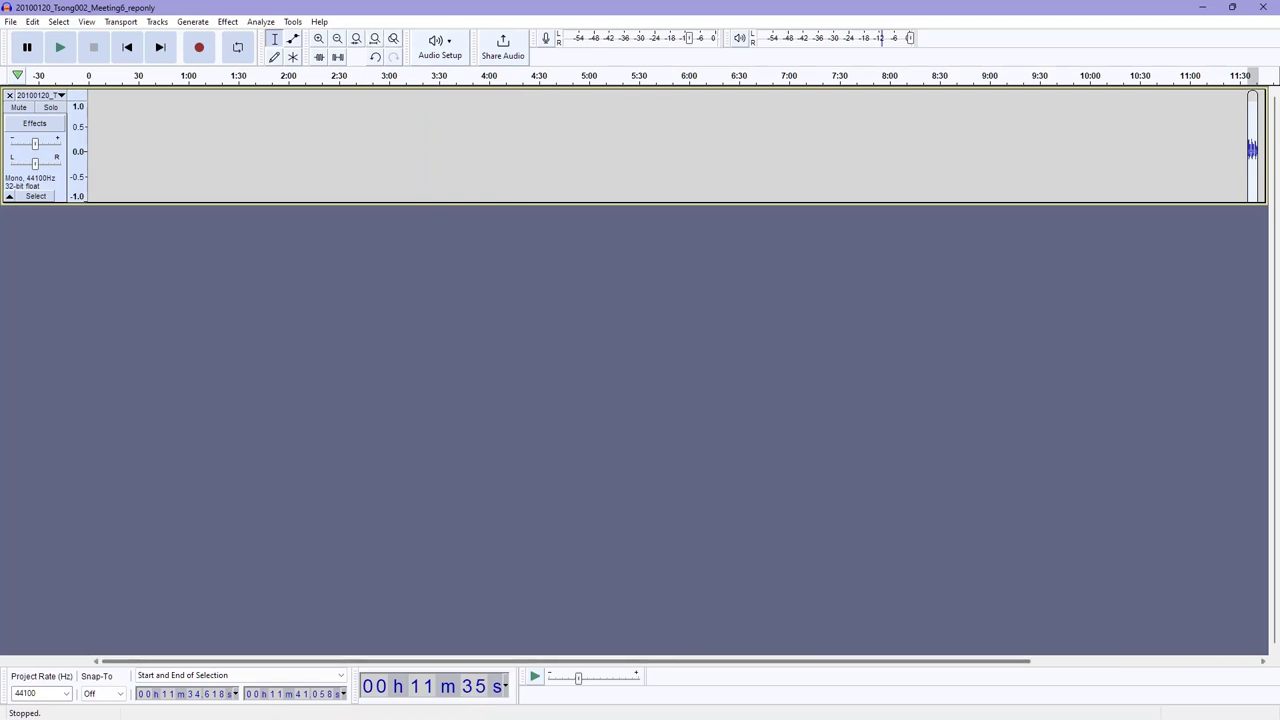
{"action": "left_click_drag", "start_coordinate": [566, 661], "coordinate": [788, 661]}
{"action": "scroll", "coordinate": [640, 145], "scroll_direction": "right", "scroll_amount": 1}
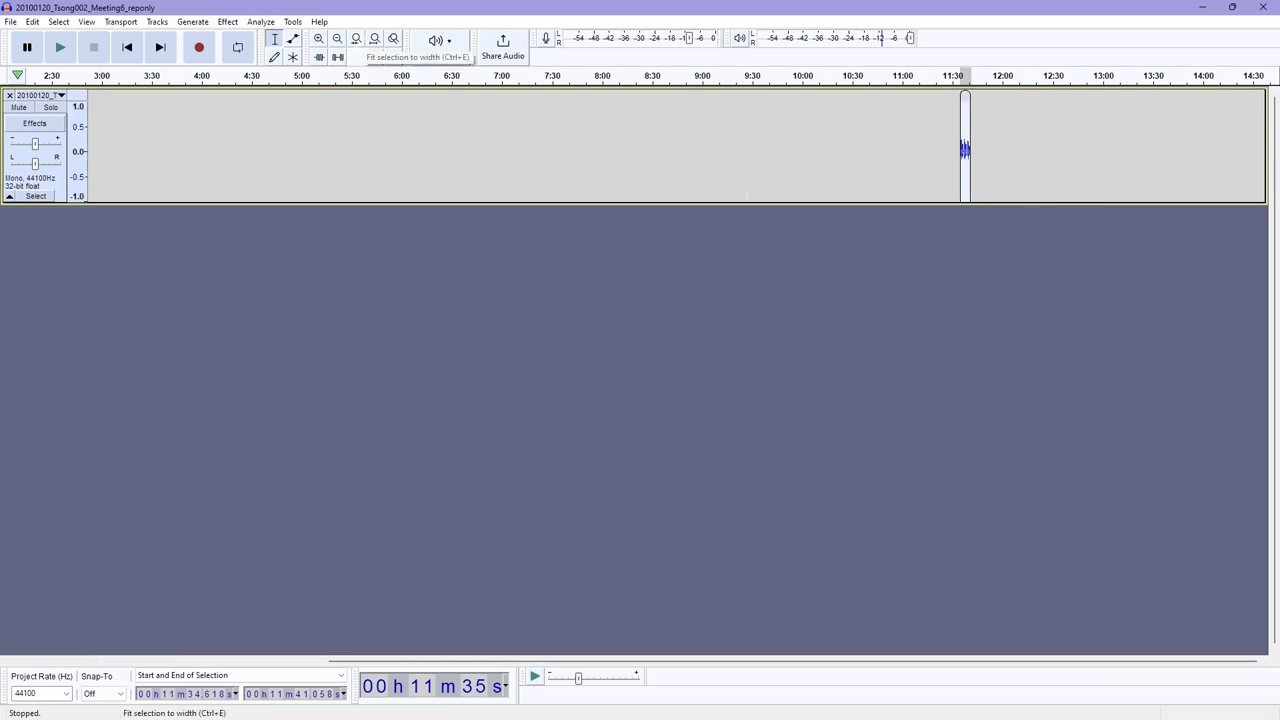
{"action": "left_click", "coordinate": [356, 38]}
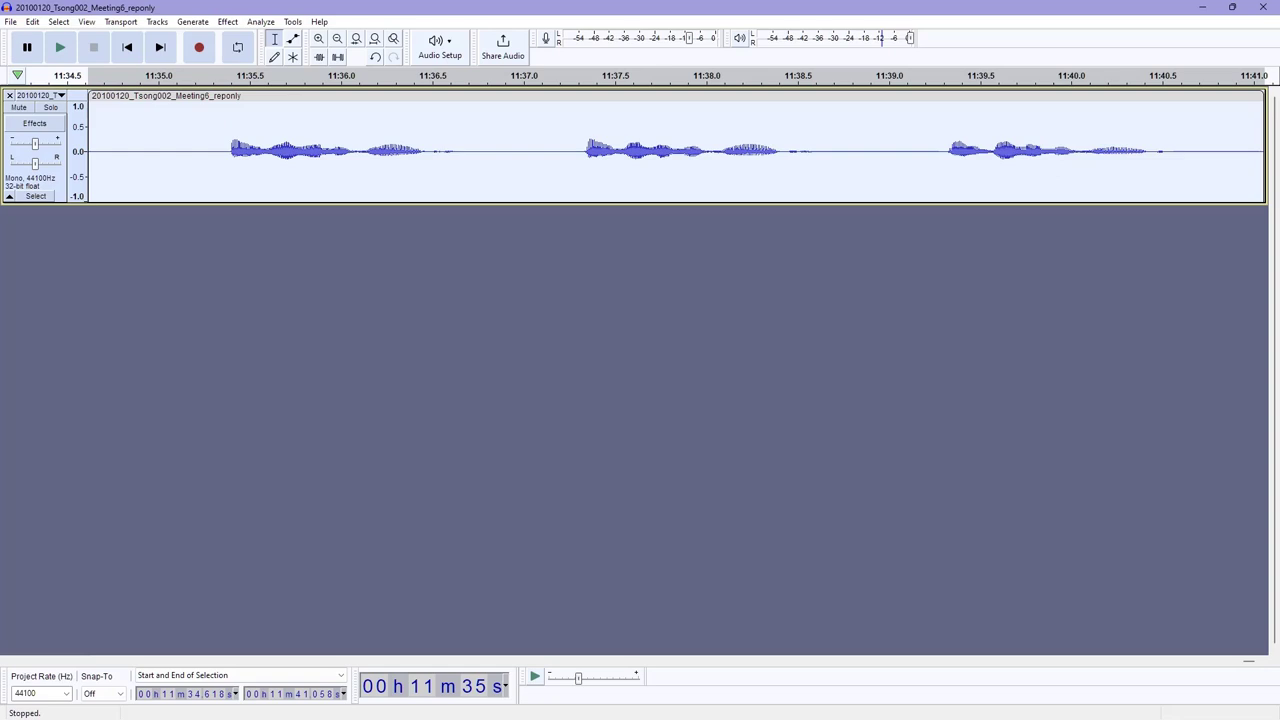
{"action": "left_click", "coordinate": [337, 38]}
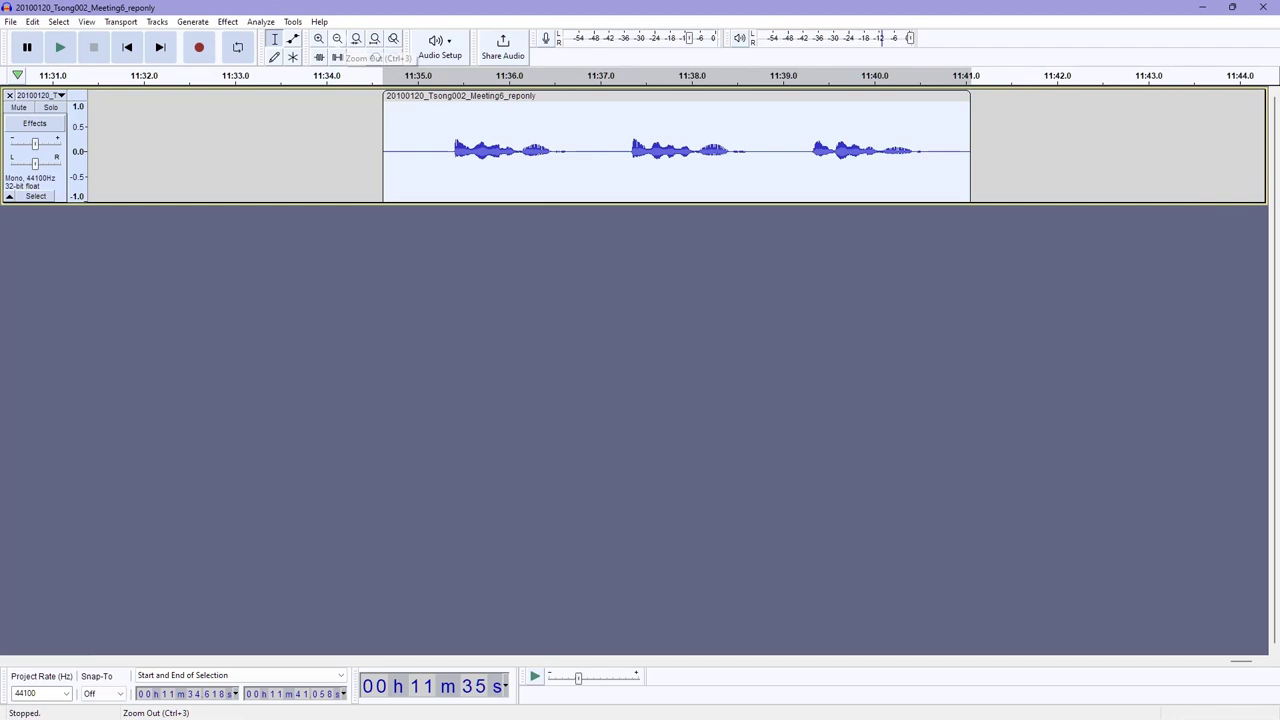
{"action": "left_click", "coordinate": [337, 38]}
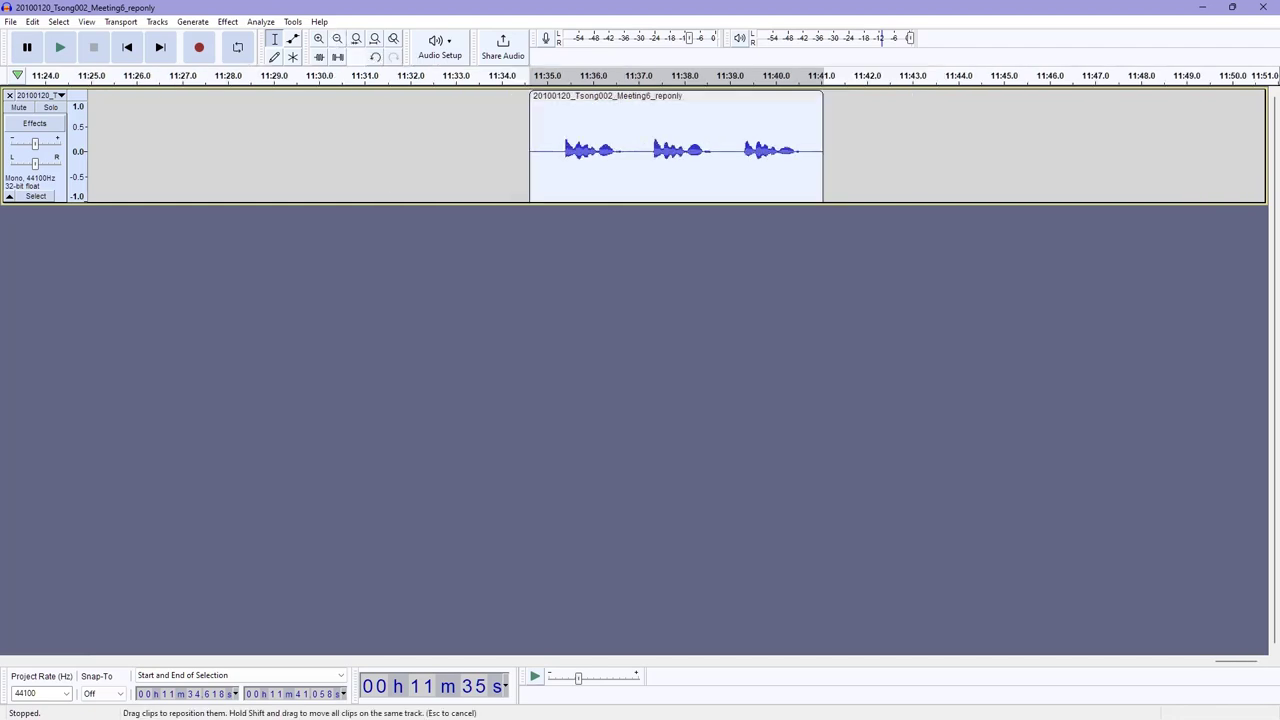
{"action": "left_click_drag", "start_coordinate": [630, 96], "coordinate": [278, 96]}
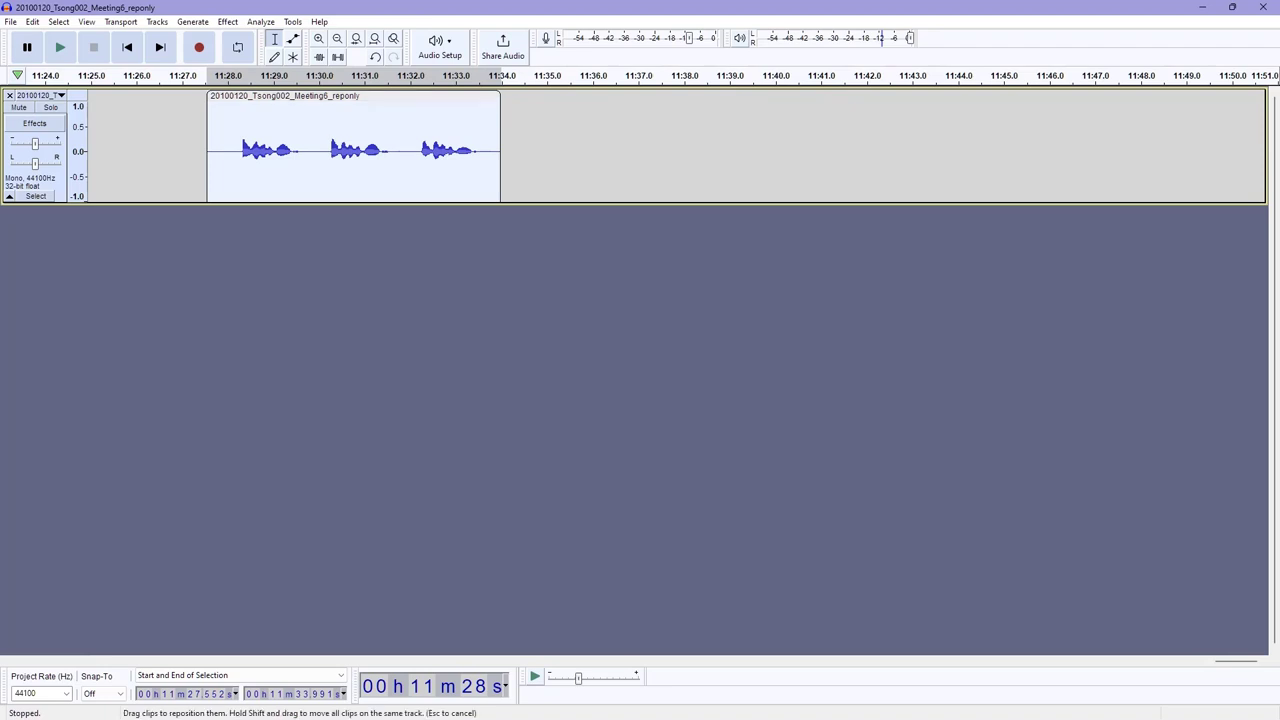
{"action": "left_click_drag", "start_coordinate": [278, 96], "coordinate": [450, 96]}
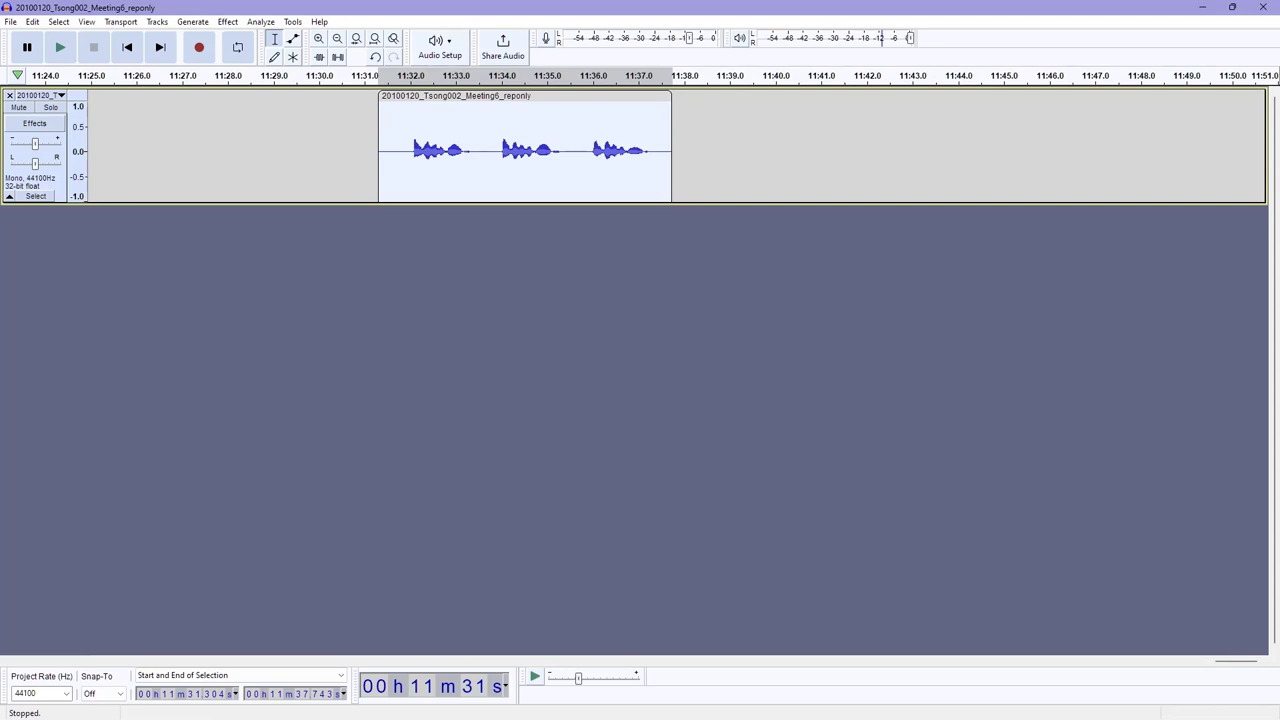
{"action": "left_click_drag", "start_coordinate": [480, 96], "coordinate": [434, 96]}
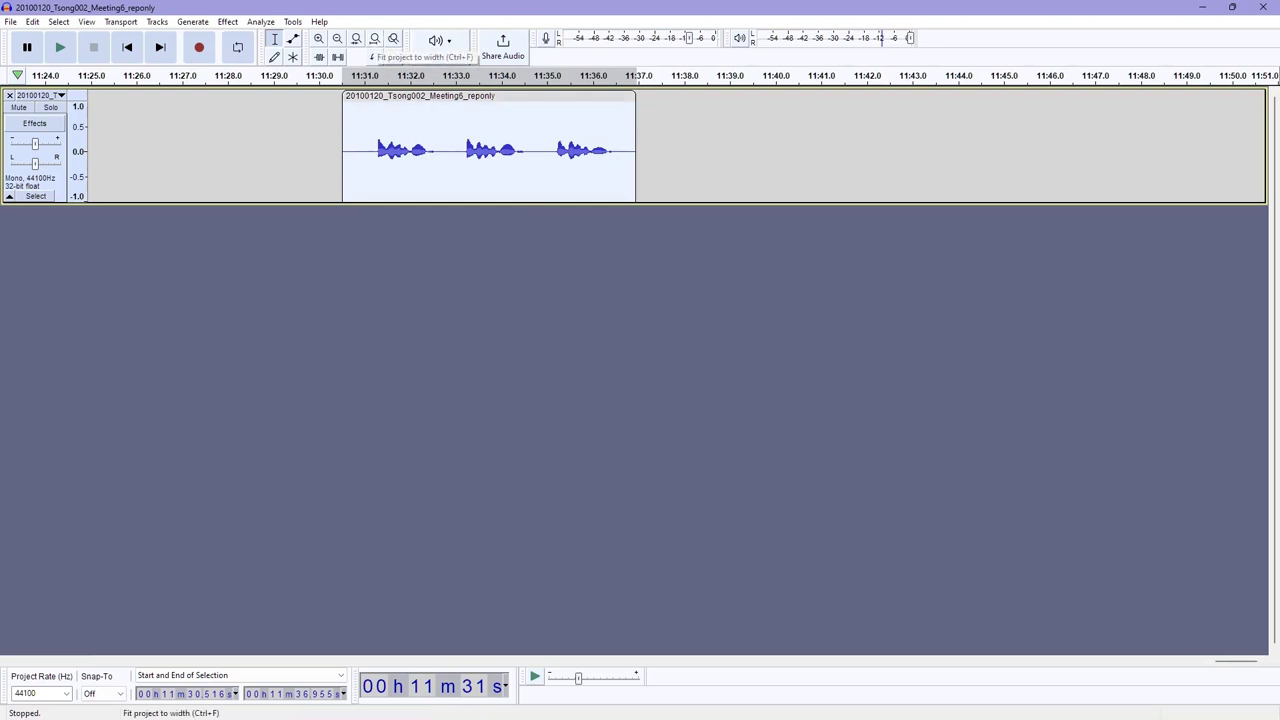
Move the clip to the very beginning of the track at 0 s and fit it to the view
{"action": "left_click", "coordinate": [374, 38]}
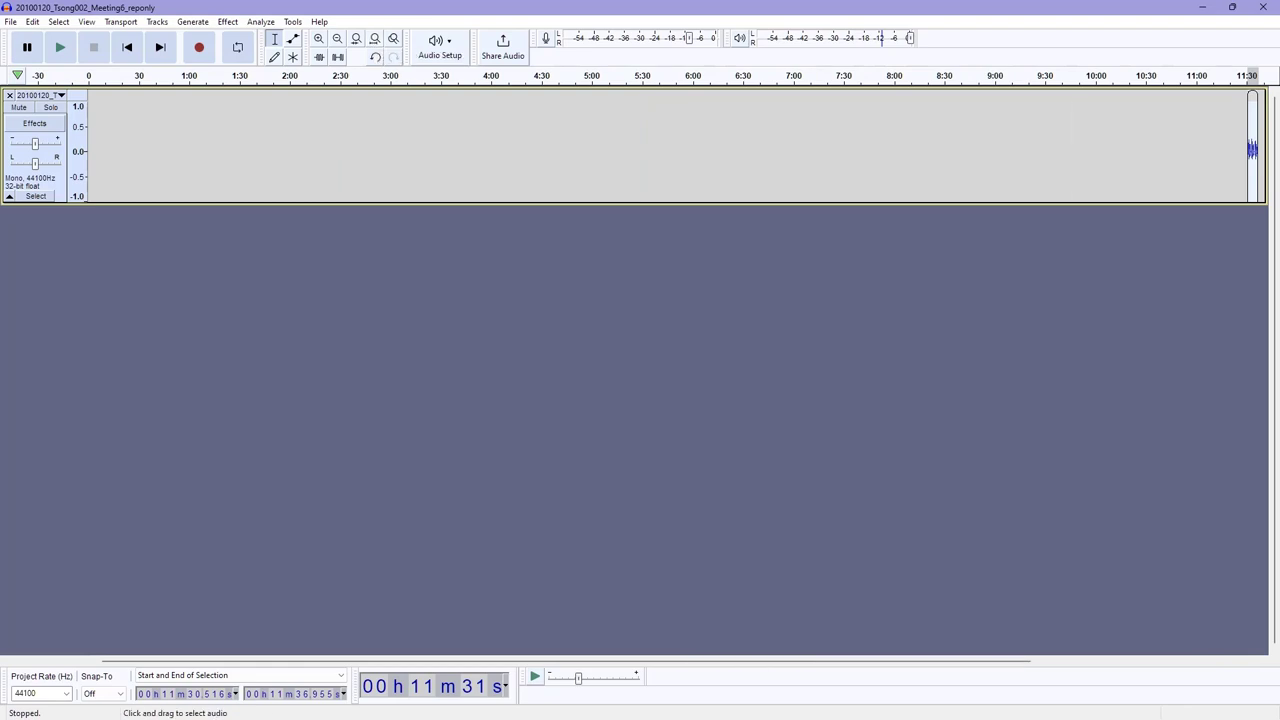
{"action": "left_click_drag", "start_coordinate": [1252, 150], "coordinate": [93, 150]}
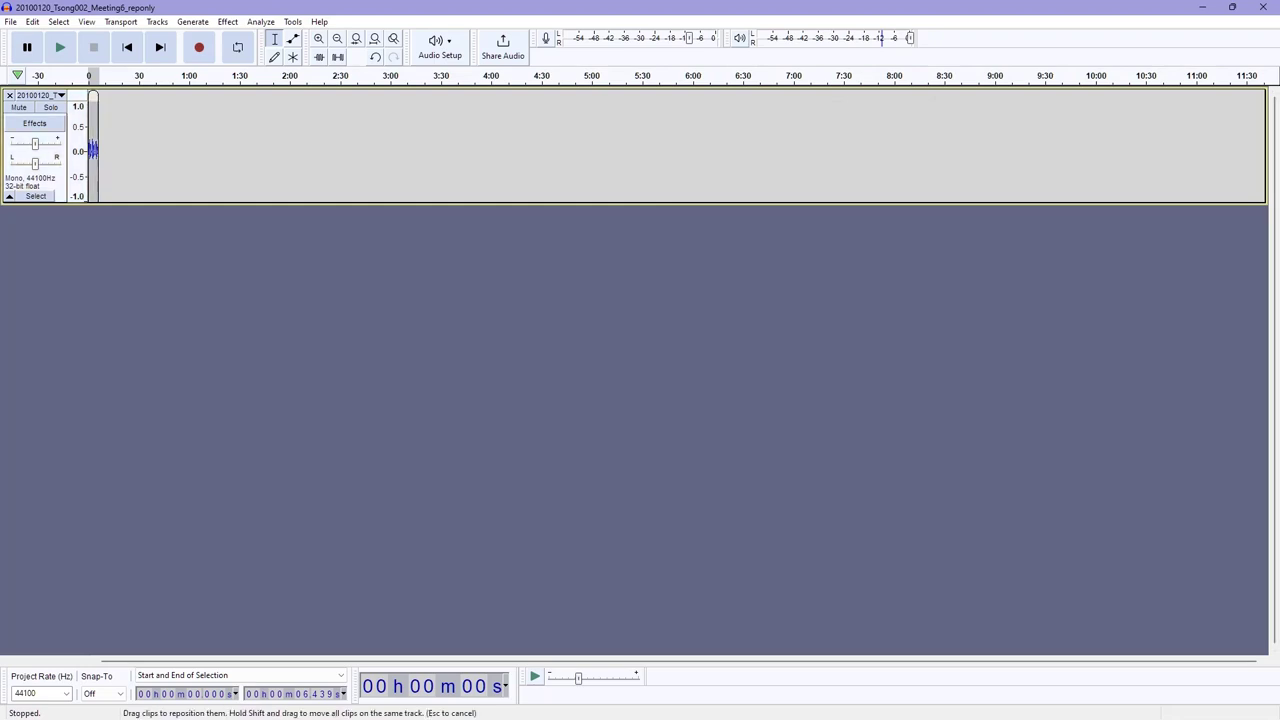
{"action": "left_click", "coordinate": [356, 39]}
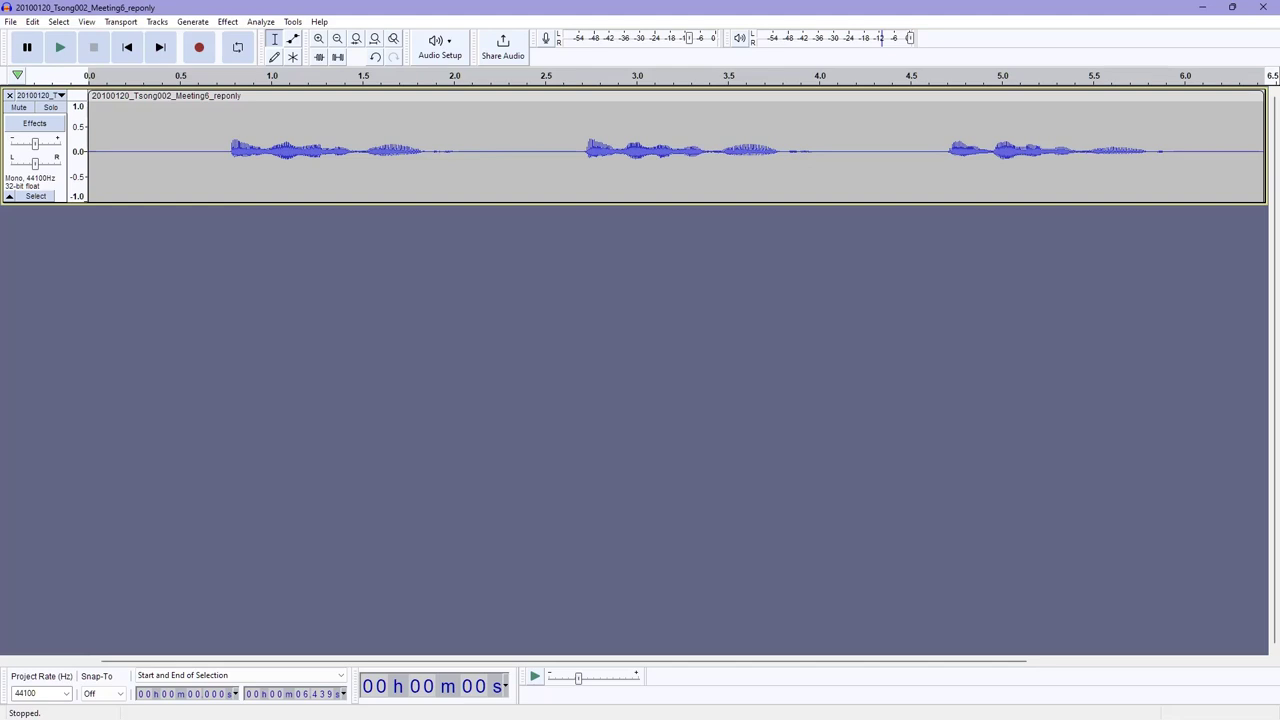
Export the audio as a Signed 16-bit PCM WAV file named tsonga_sample in the Kaken-B folder
{"action": "left_click", "coordinate": [10, 21]}
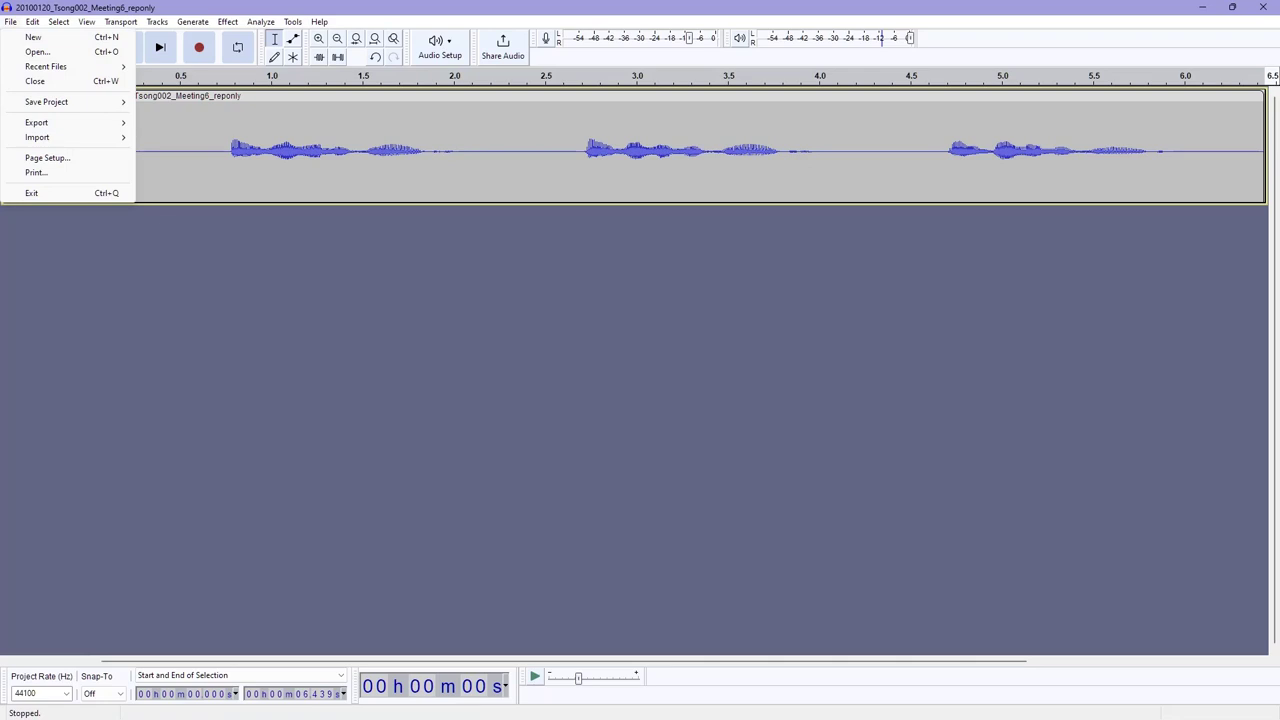
{"action": "mouse_move", "coordinate": [60, 123]}
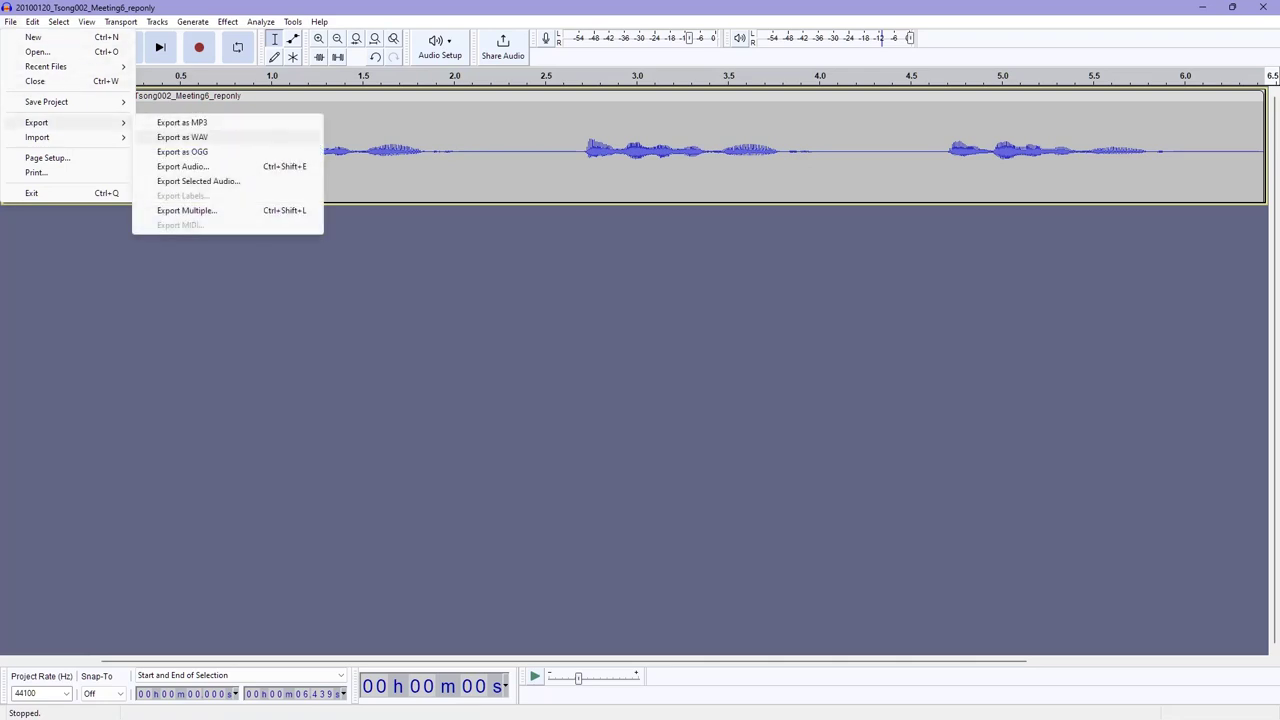
{"action": "key", "text": "Up"}
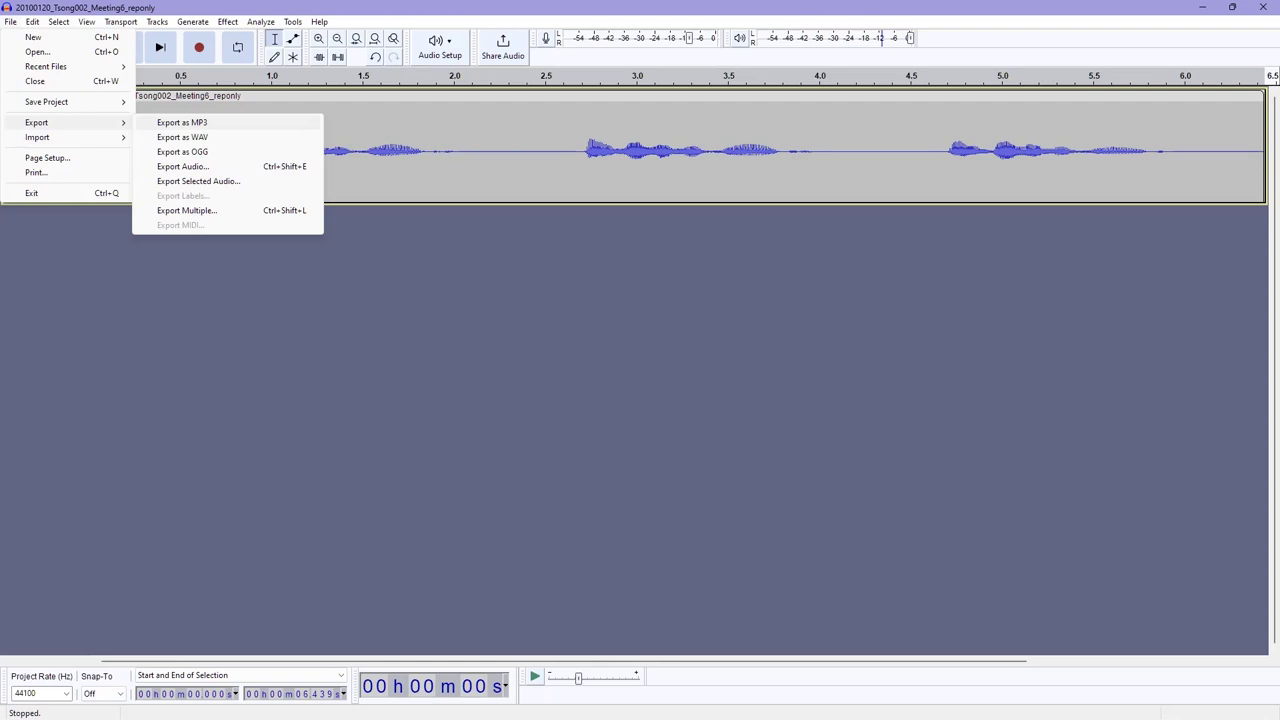
{"action": "left_click", "coordinate": [182, 137]}
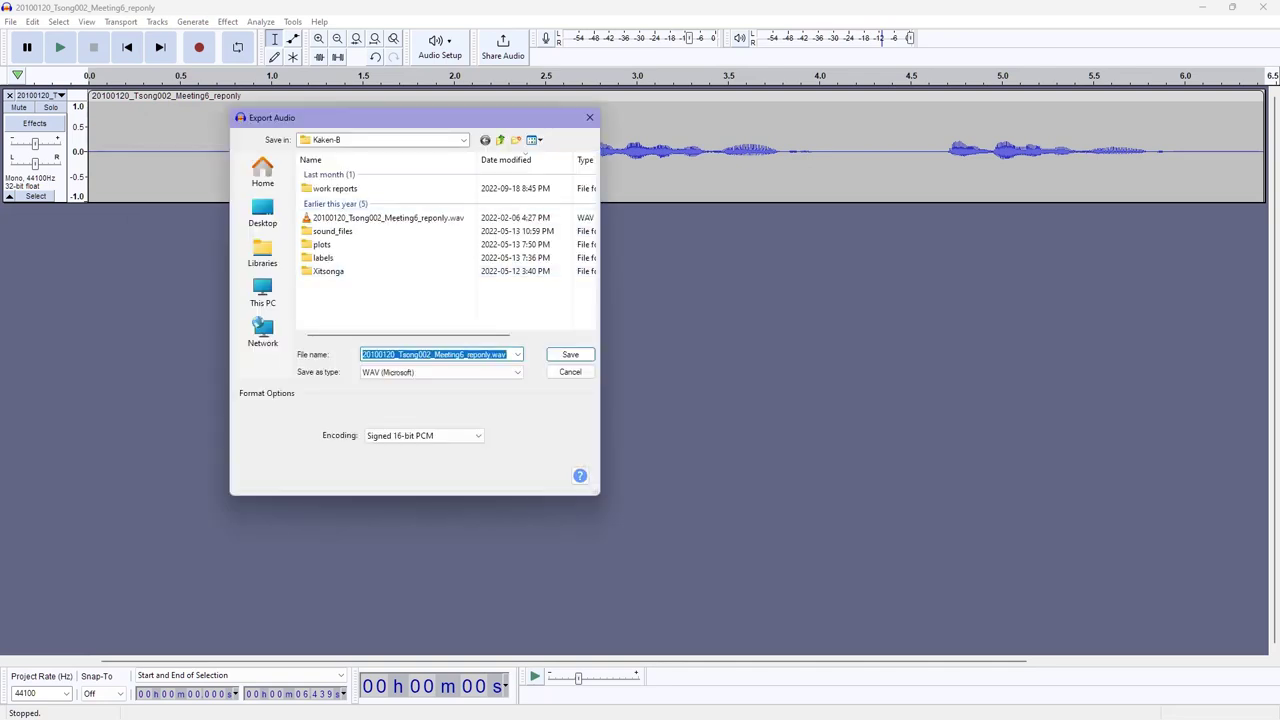
{"action": "left_click_drag", "start_coordinate": [597, 494], "coordinate": [718, 500]}
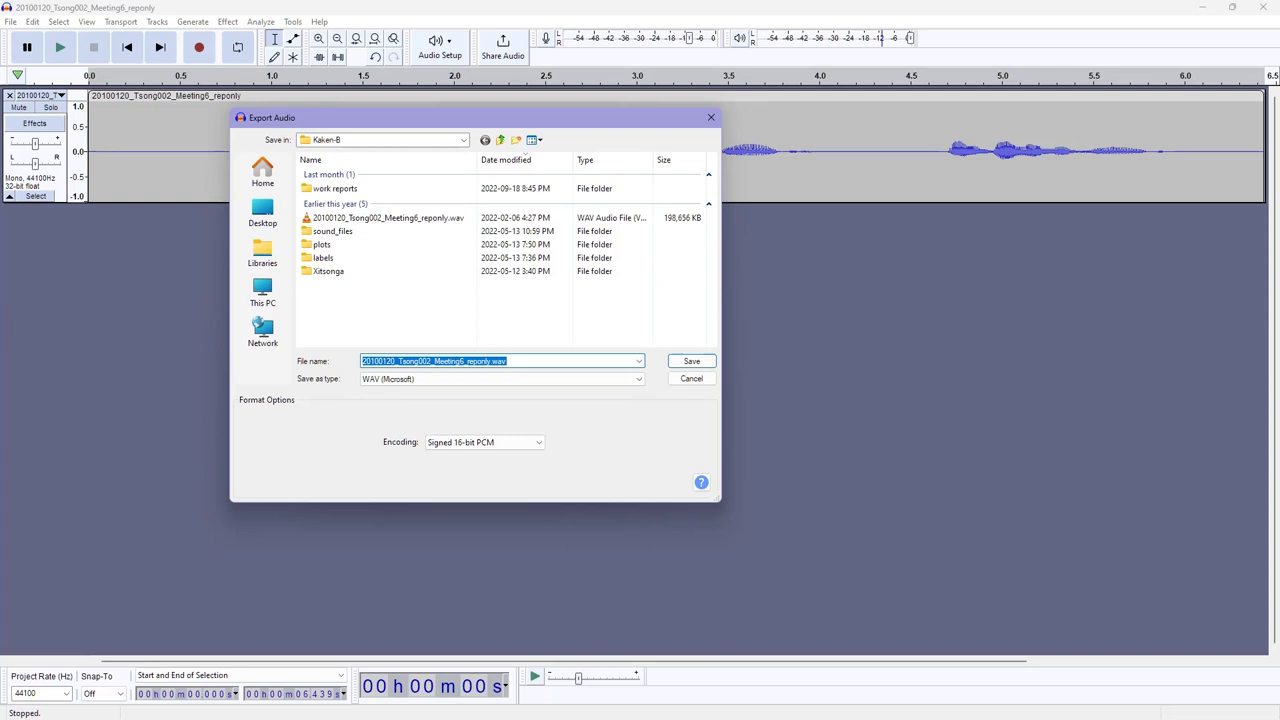
{"action": "key", "text": "shift+Left"}
{"action": "key", "text": "shift+Left"}
{"action": "key", "text": "shift+Left"}
{"action": "key", "text": "shift+Left"}
{"action": "type", "text": "tsonga"}
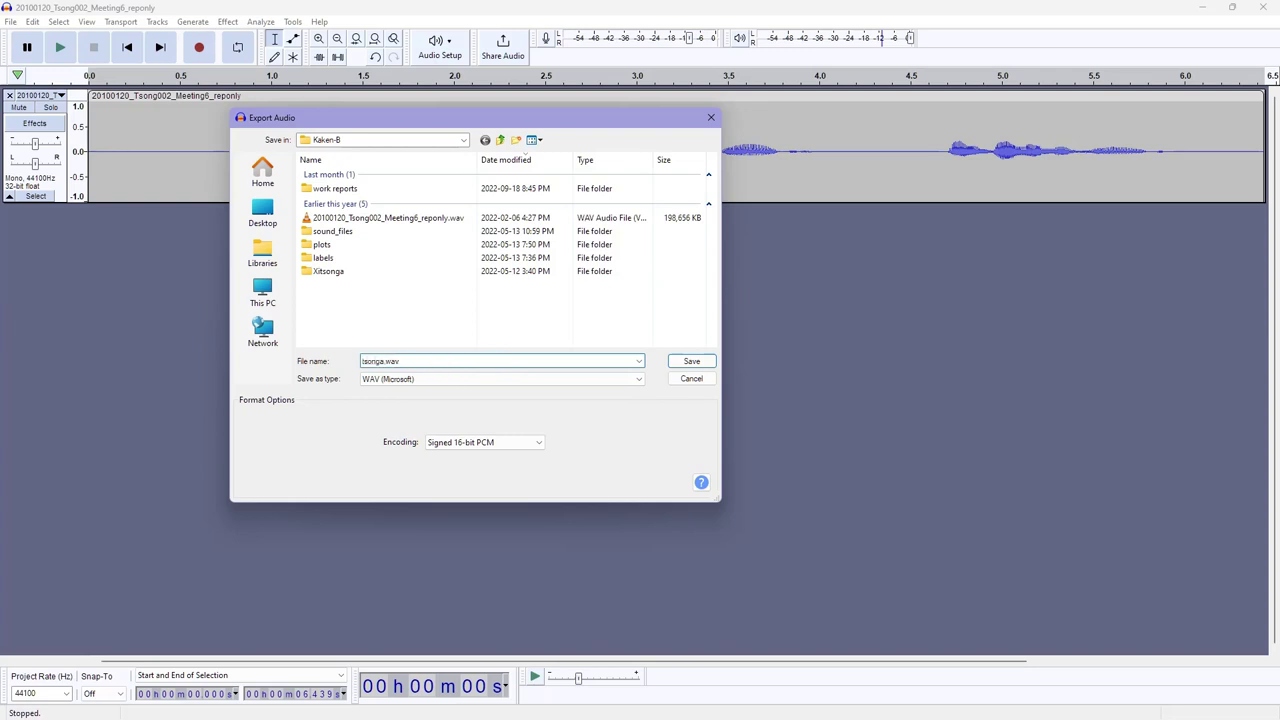
{"action": "type", "text": "_sample"}
{"action": "left_click", "coordinate": [691, 361]}
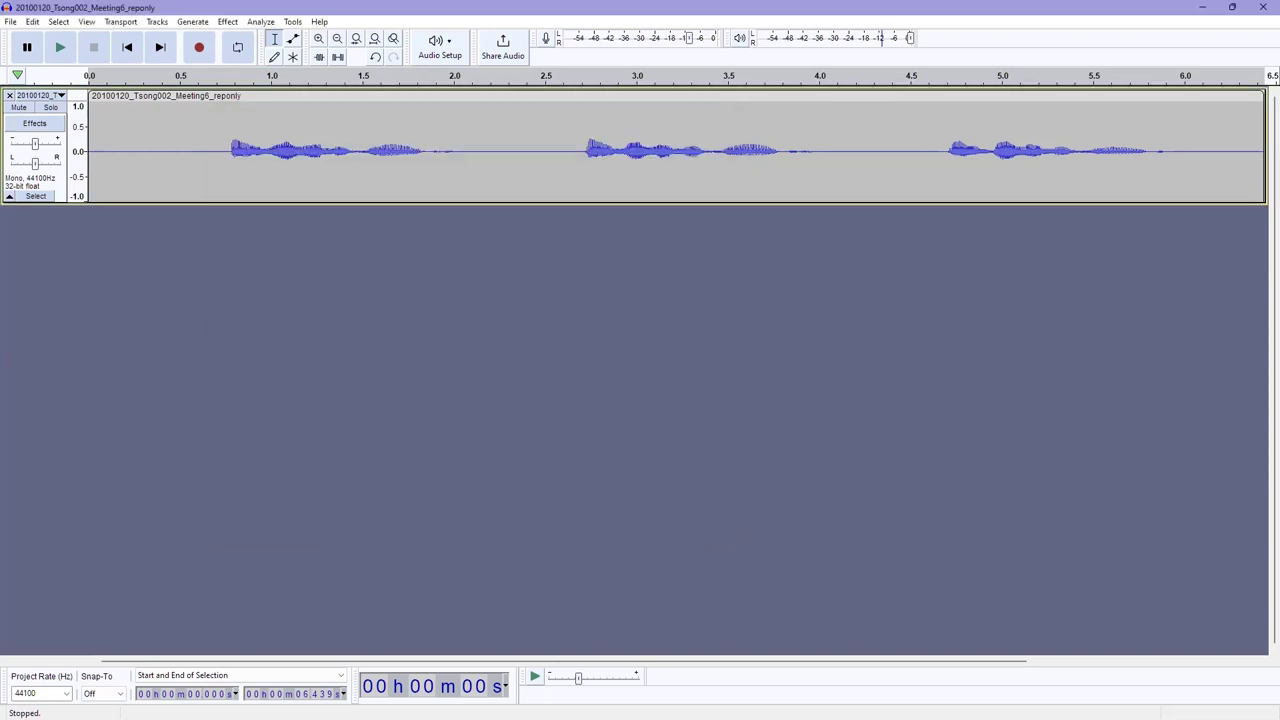
Look through the Artist Name and Track Title fields in the metadata tags of the export
{"action": "left_click_drag", "start_coordinate": [0, 206], "coordinate": [500, 251]}
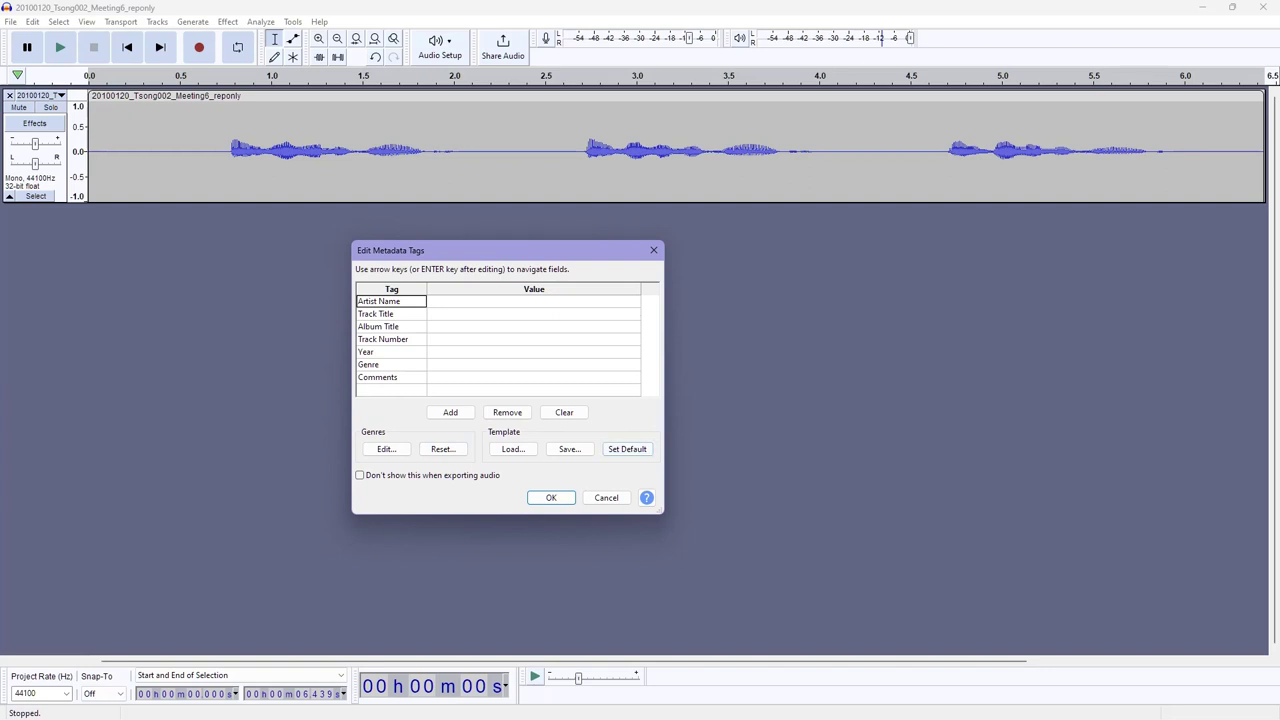
{"action": "key", "text": "Down"}
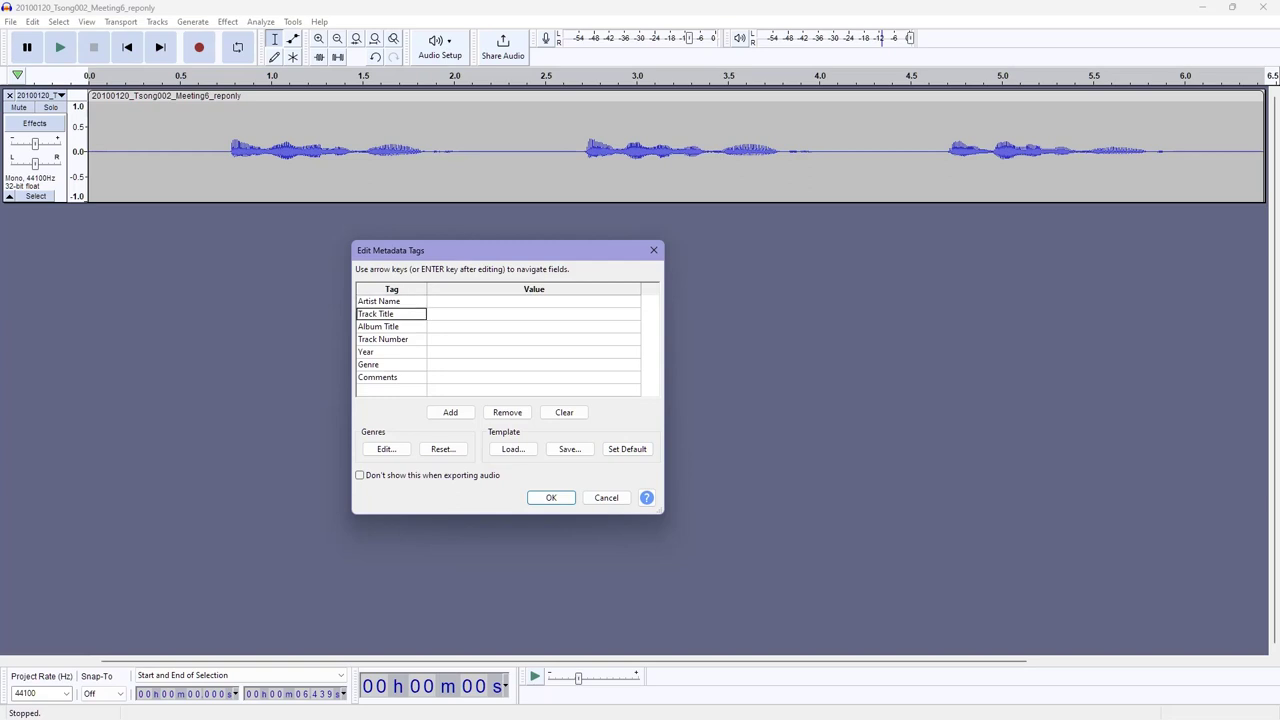
{"action": "key", "text": "Up"}
{"action": "key", "text": "Right"}
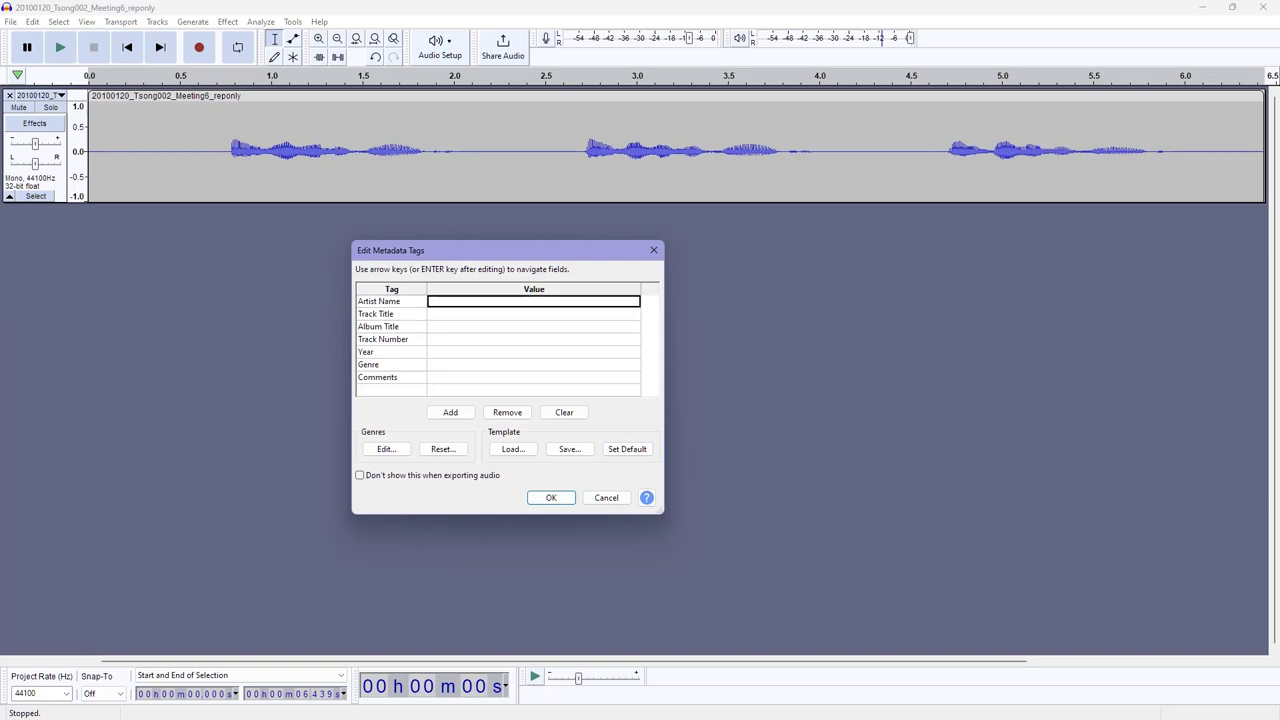
{"action": "key", "text": "Left"}
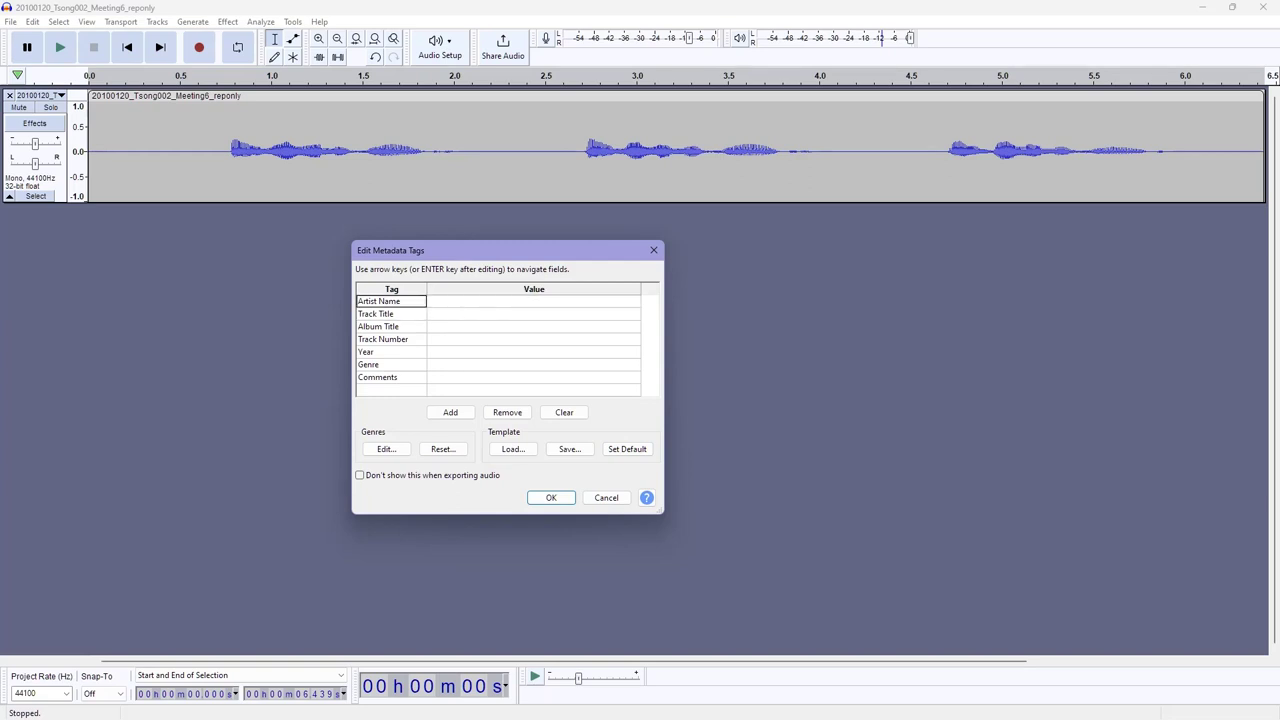
{"action": "key", "text": "Right"}
{"action": "key", "text": "Down"}
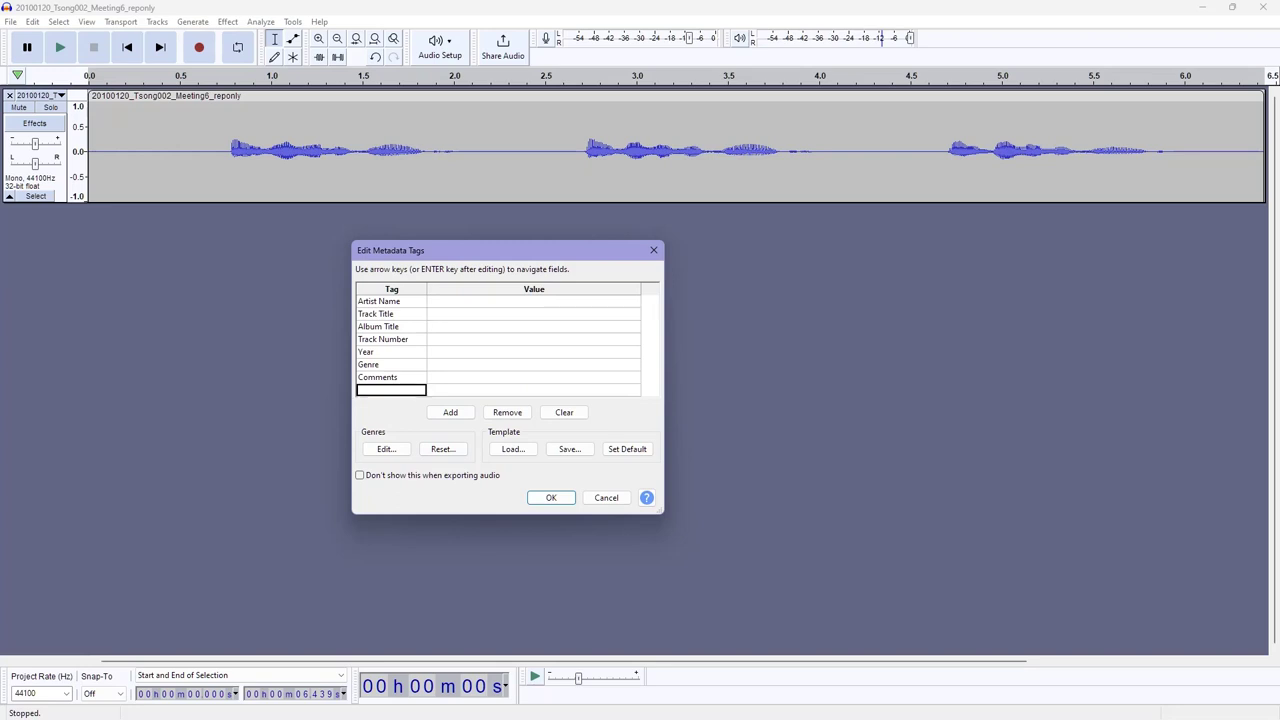
{"action": "key", "text": "Return"}
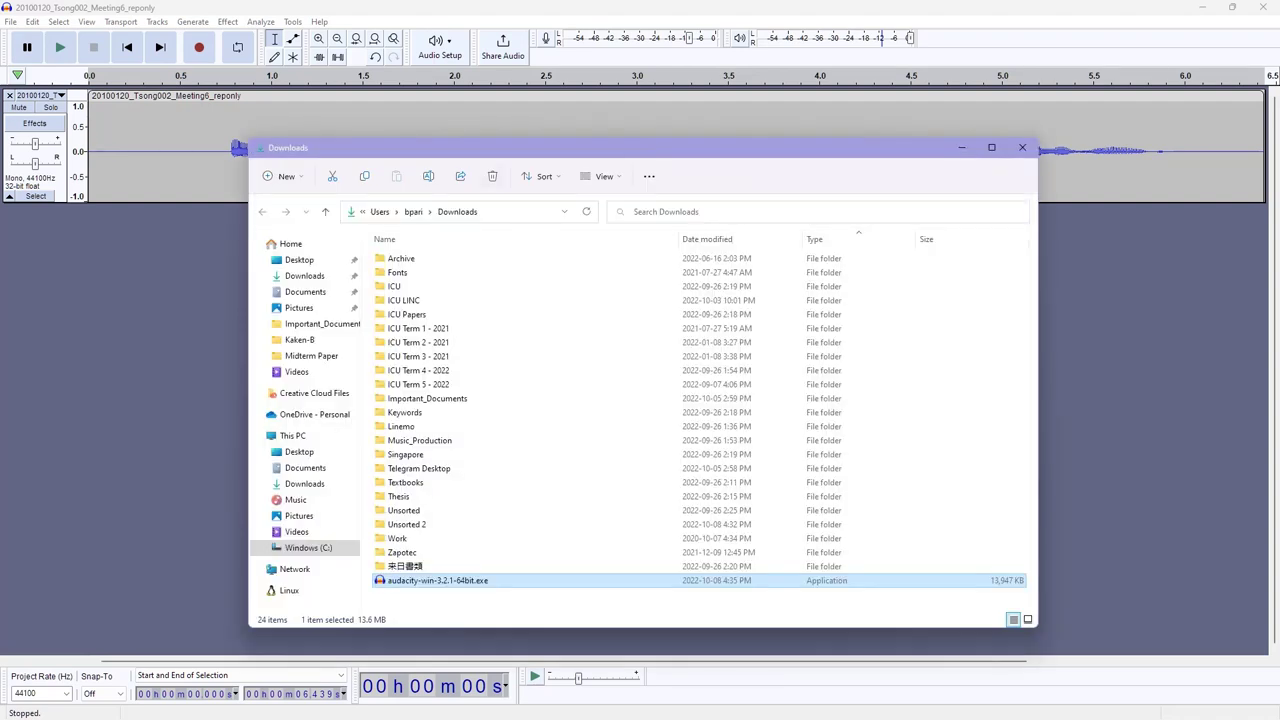
Switch to File Explorer, find the exported tsonga_sample.wav in the Kaken-B folder and play it in VLC media player
{"action": "left_click_drag", "start_coordinate": [600, 147], "coordinate": [0, 234]}
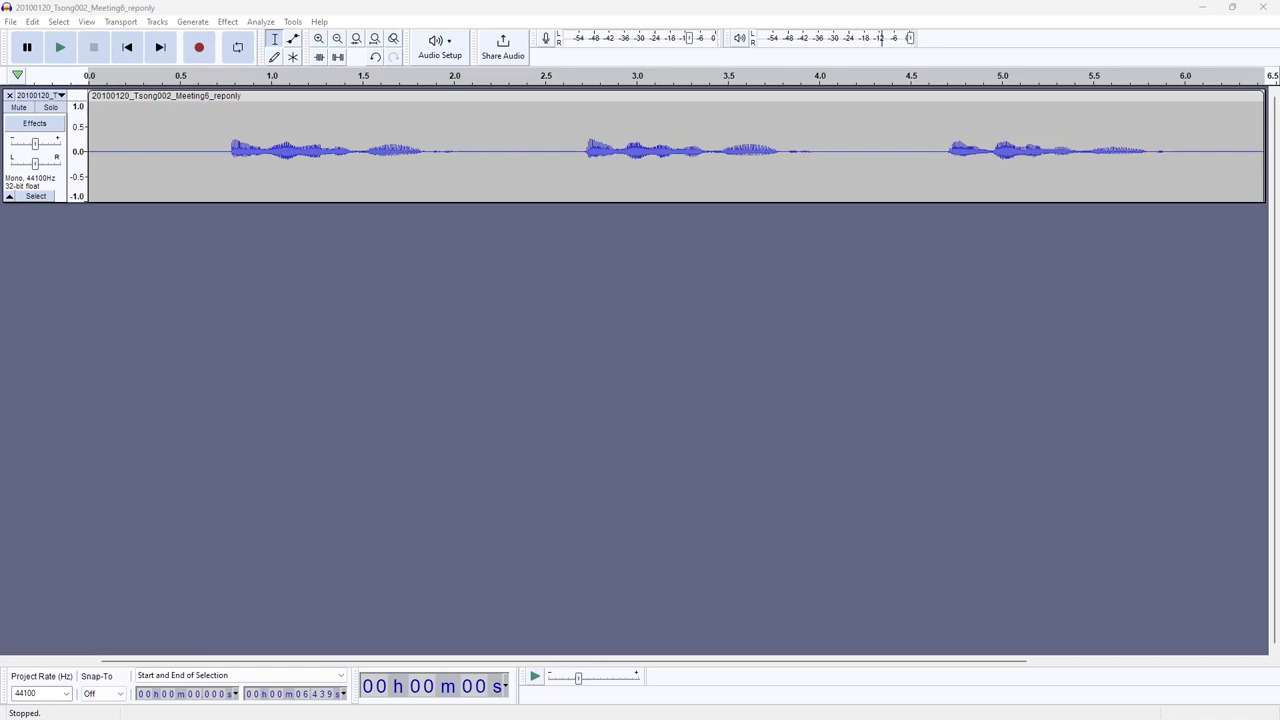
{"action": "left_click_drag", "start_coordinate": [0, 72], "coordinate": [395, 145]}
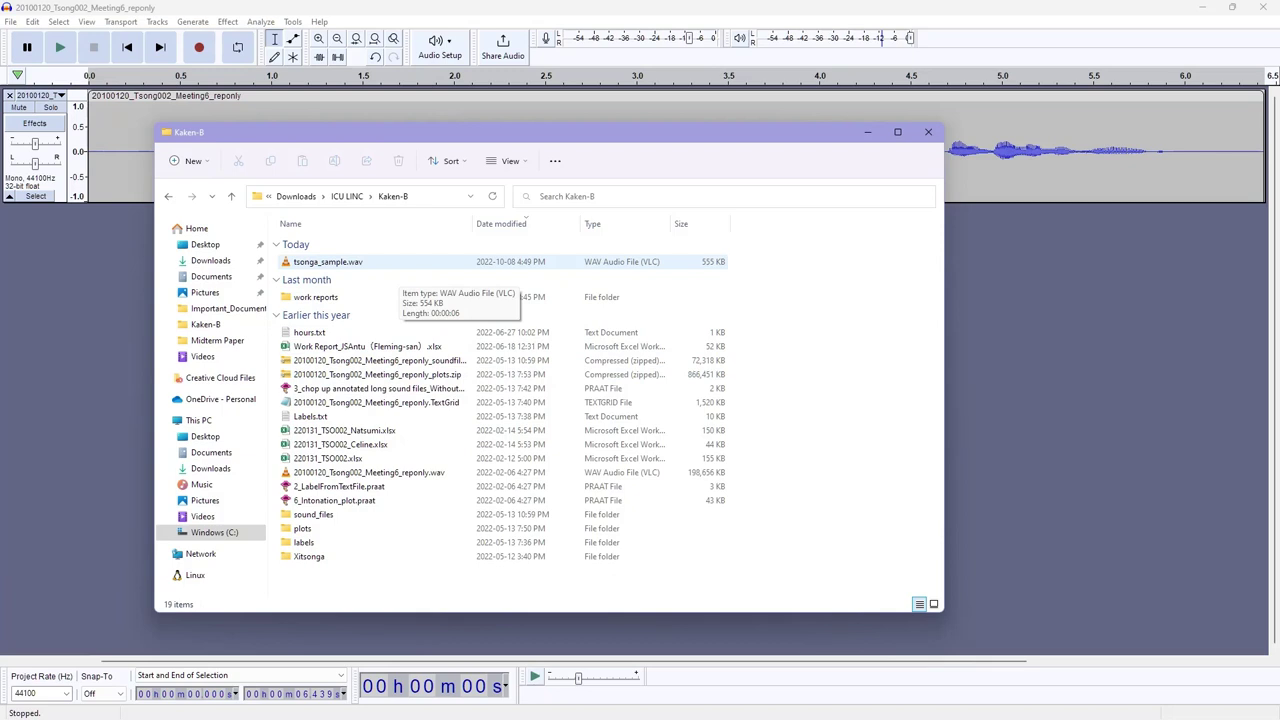
{"action": "left_click", "coordinate": [400, 263]}
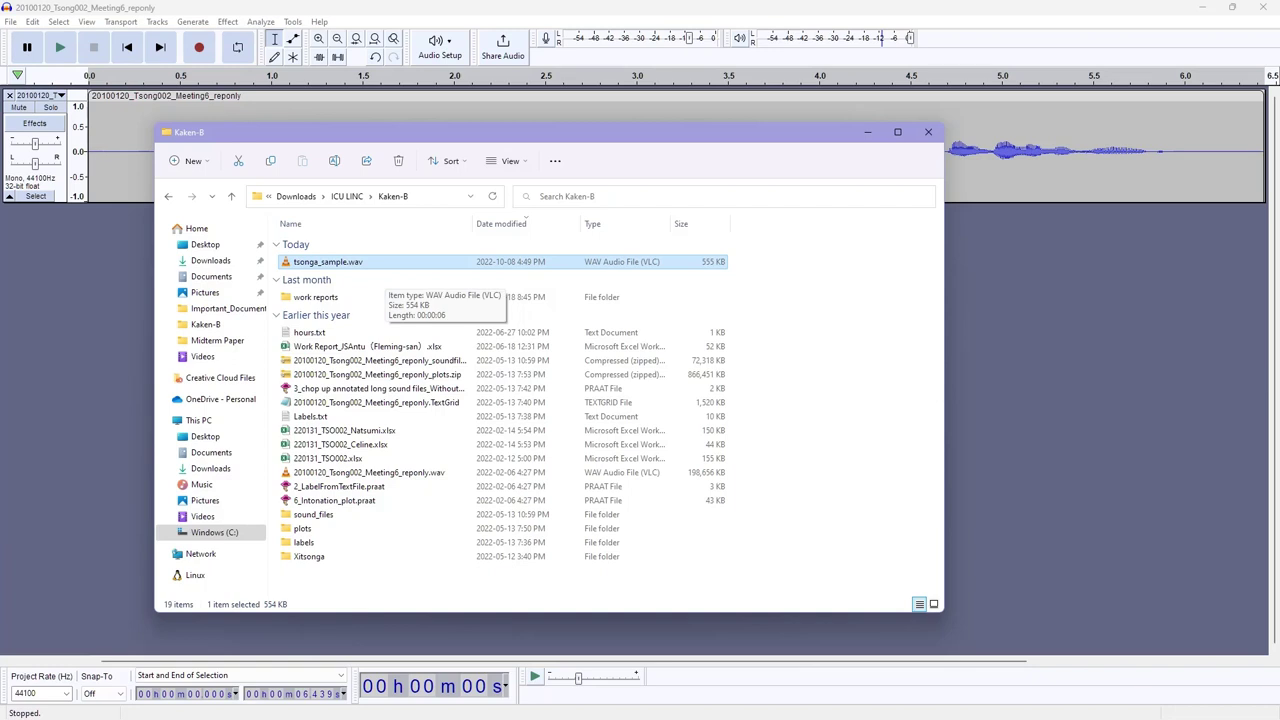
{"action": "double_click", "coordinate": [350, 262]}
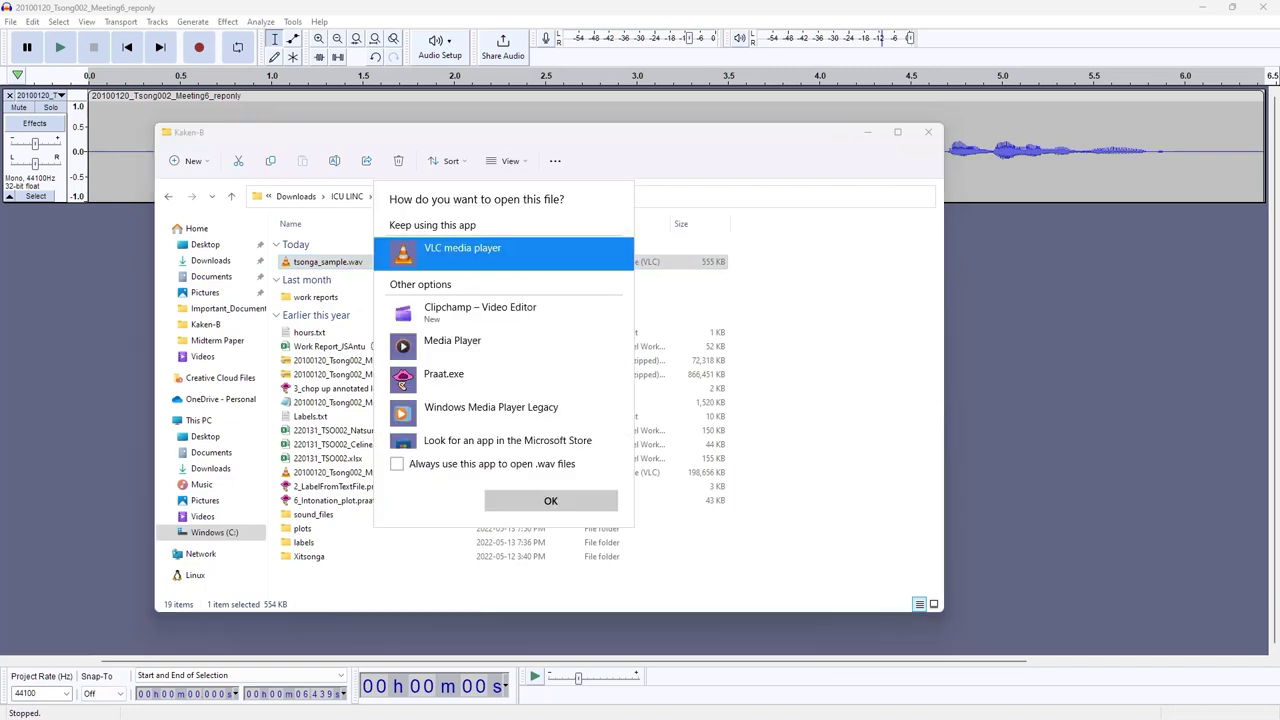
{"action": "left_click", "coordinate": [551, 500]}
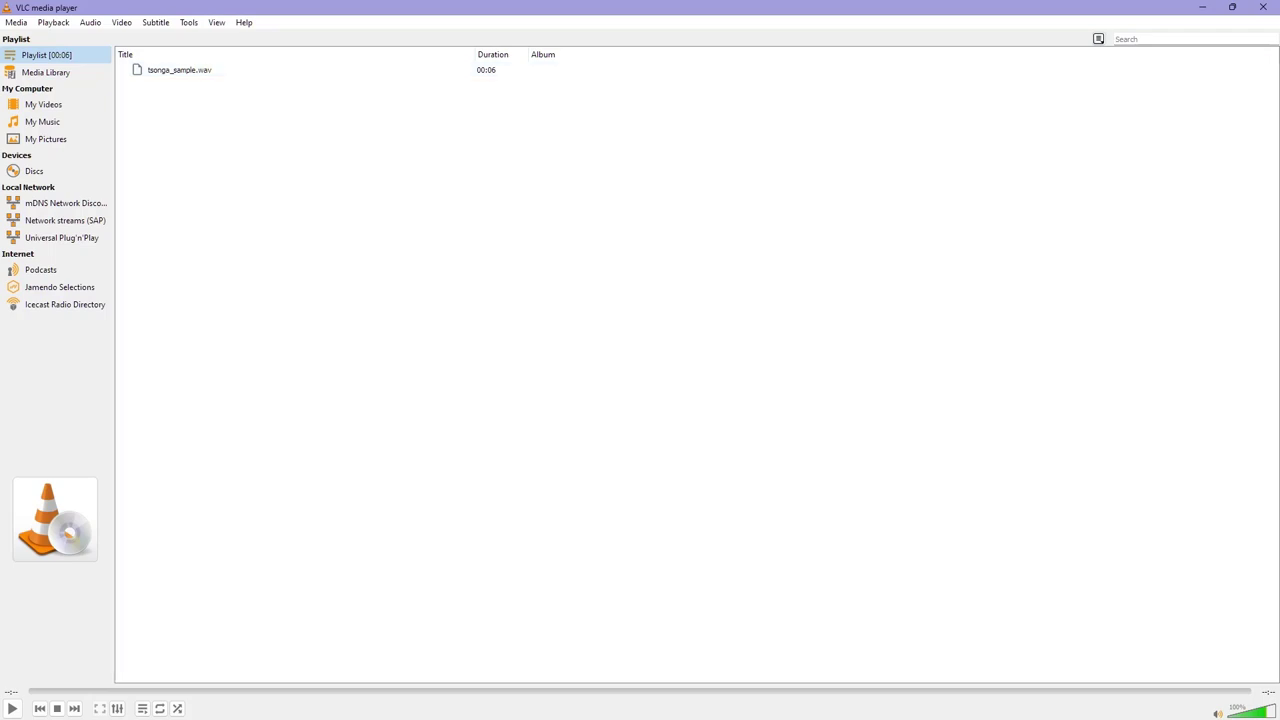
Close VLC media player and the Kaken-B folder window to return to the Audacity project
{"action": "left_click", "coordinate": [1263, 7]}
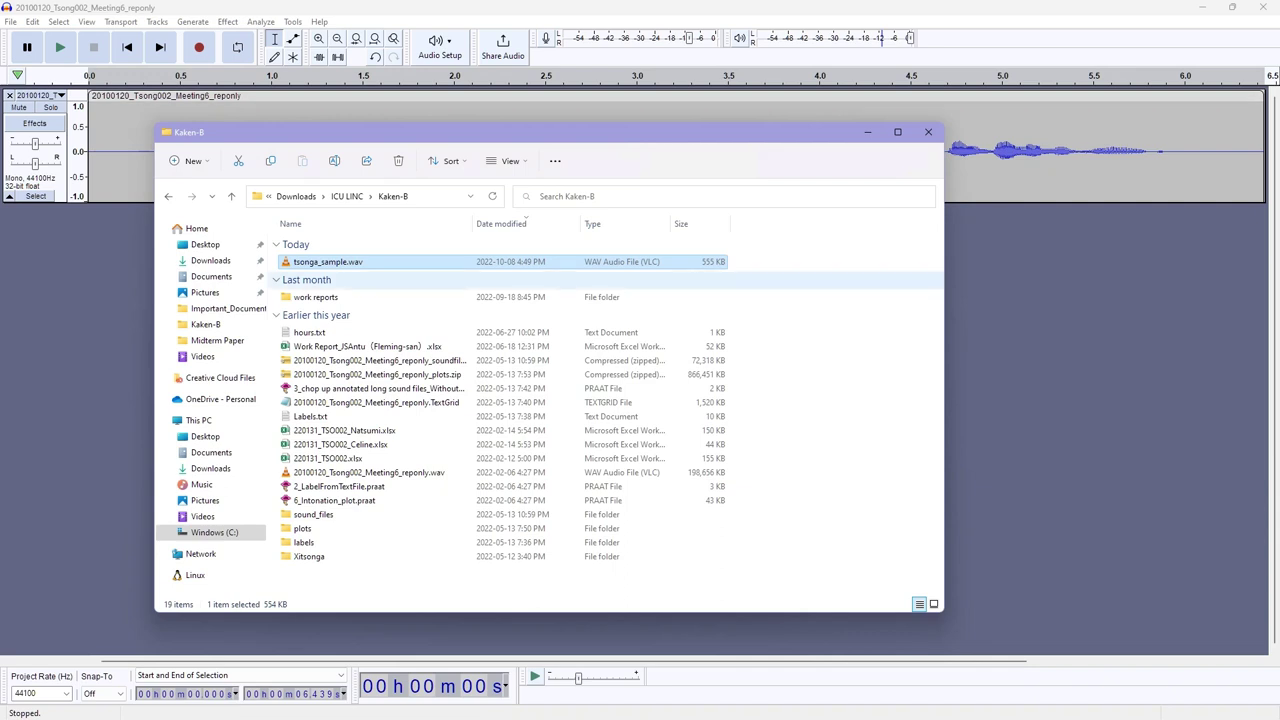
{"action": "left_click", "coordinate": [780, 280]}
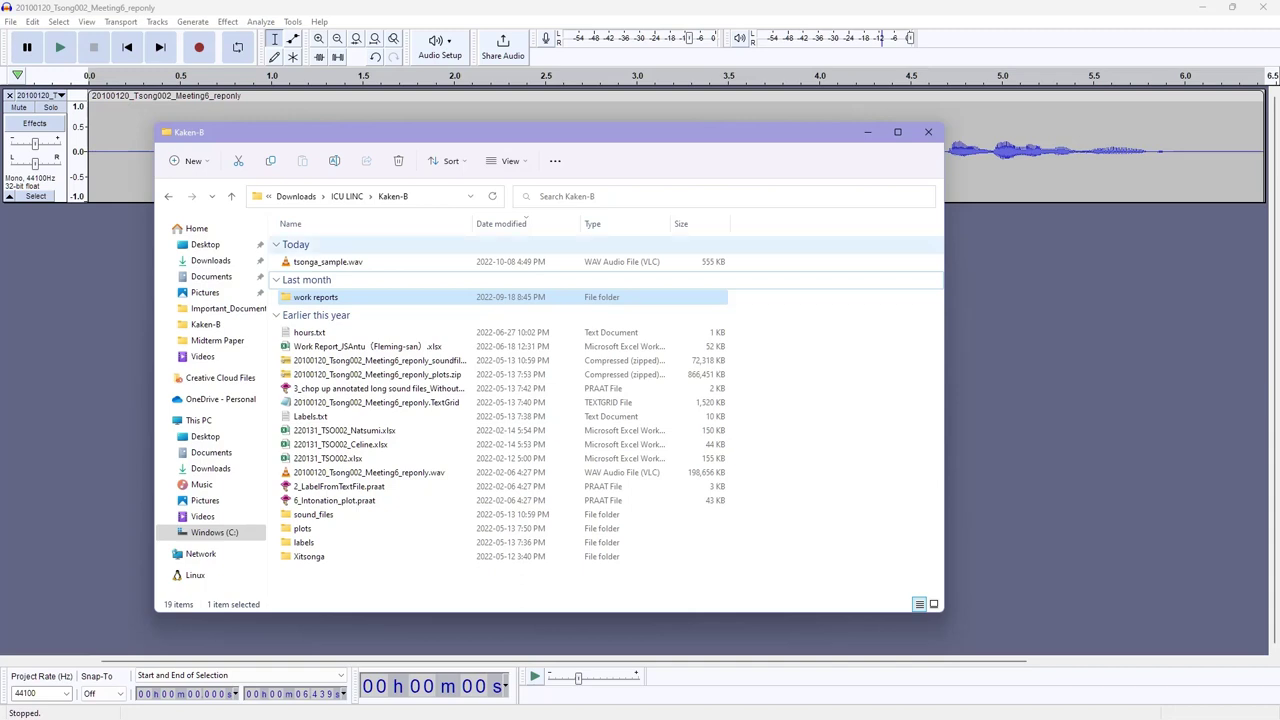
{"action": "left_click", "coordinate": [928, 132]}
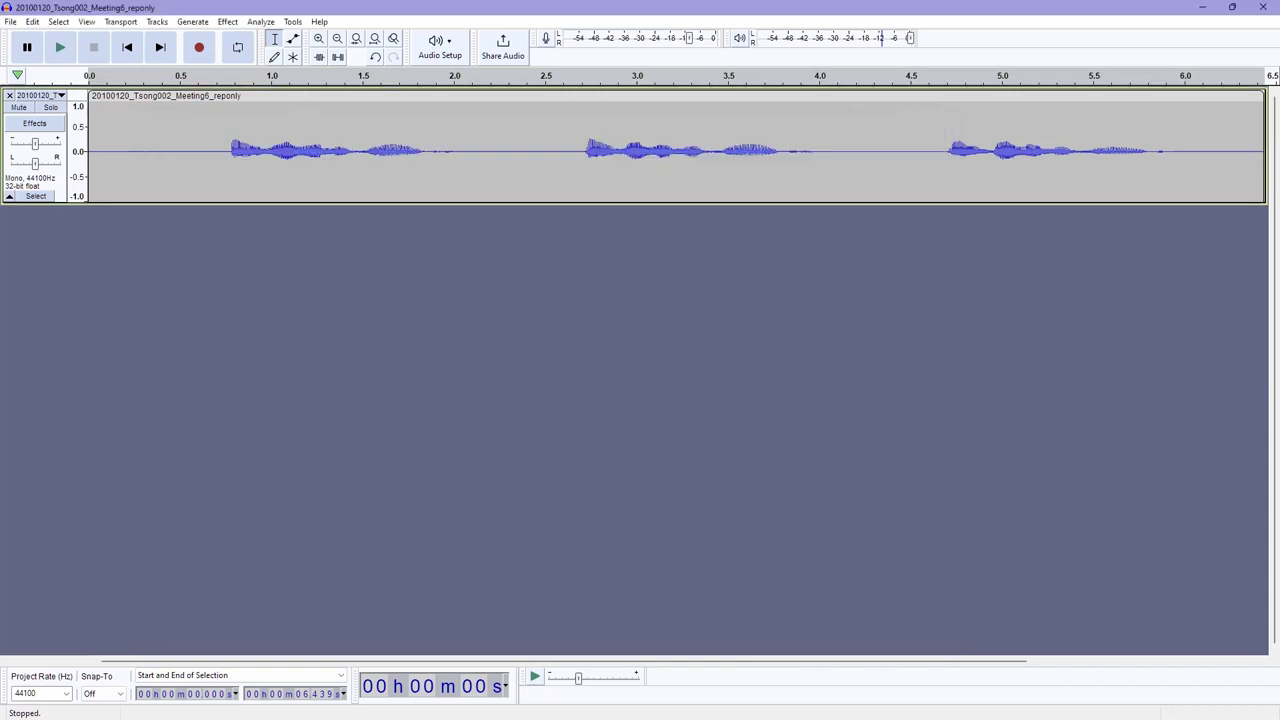